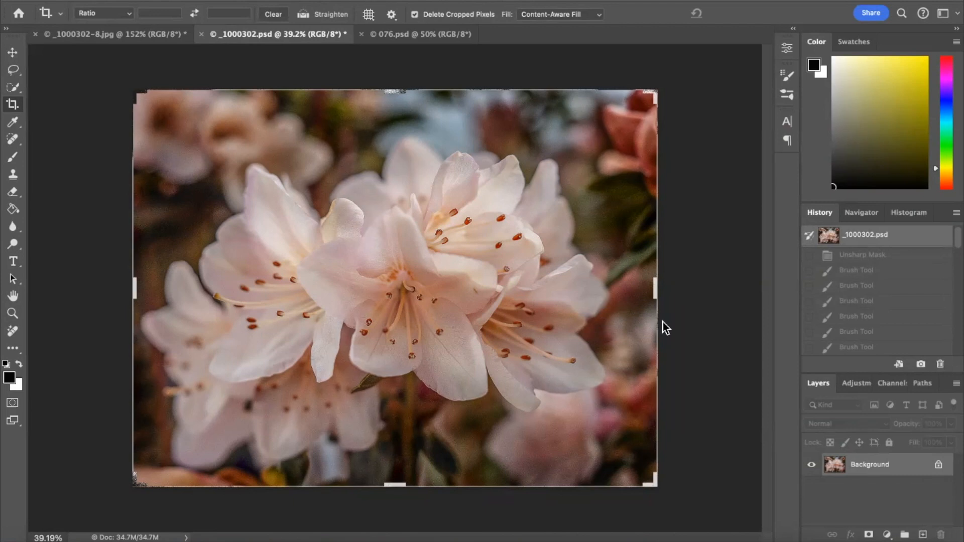
# Compare the finished _1000302-8.jpg with the _1000302.psd photo and inspect the central blossoms' petals close up
pyautogui.click(122, 37)
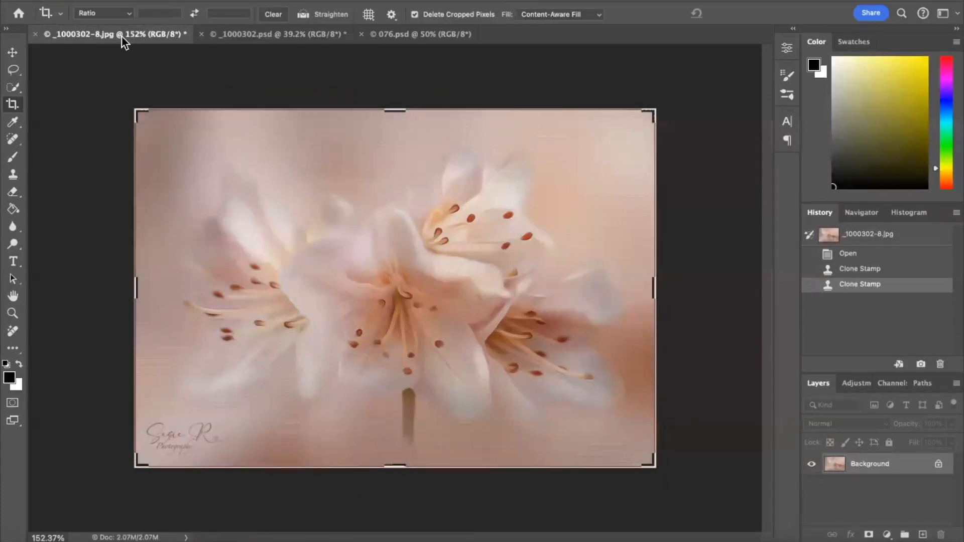
pyautogui.click(259, 33)
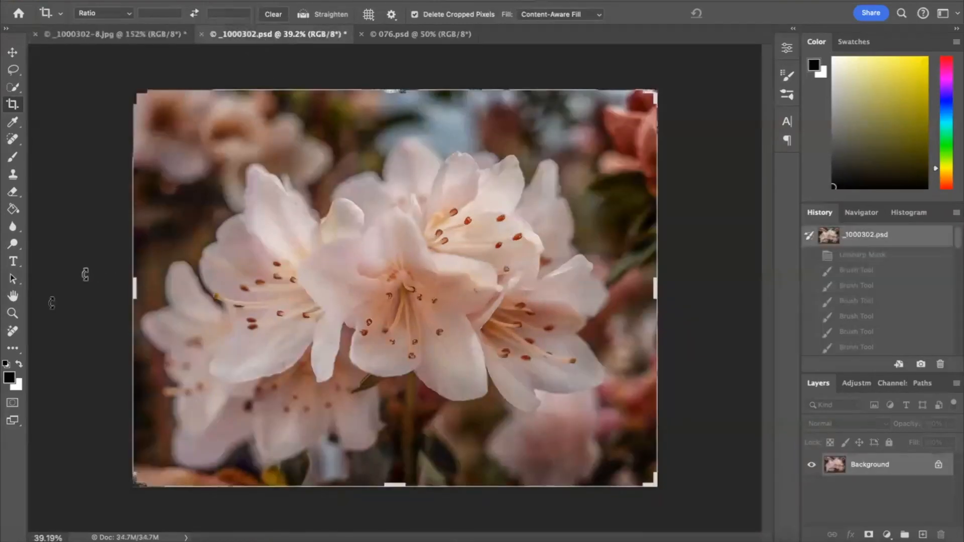
pyautogui.click(14, 313)
pyautogui.moveTo(465, 301); pyautogui.dragTo(498, 290)
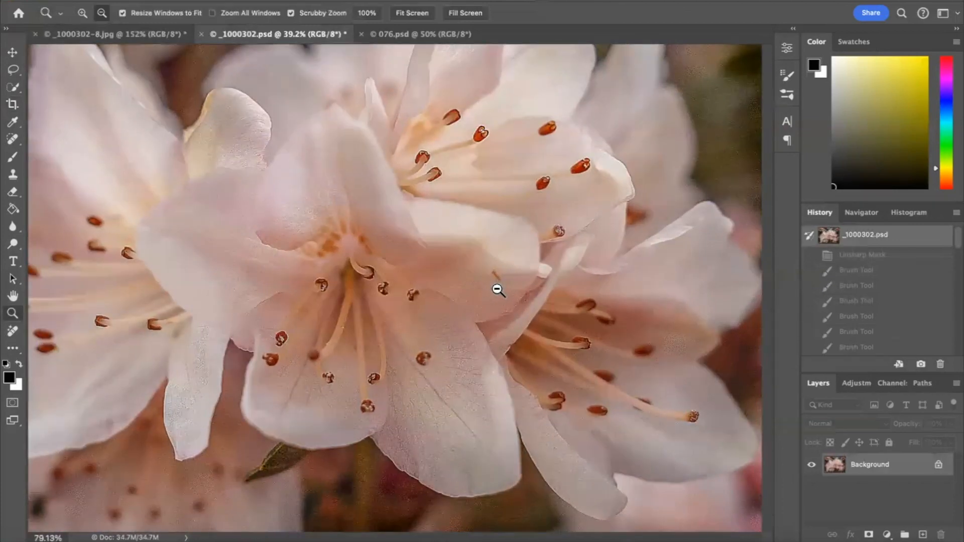
pyautogui.moveTo(497, 290); pyautogui.dragTo(497, 290)
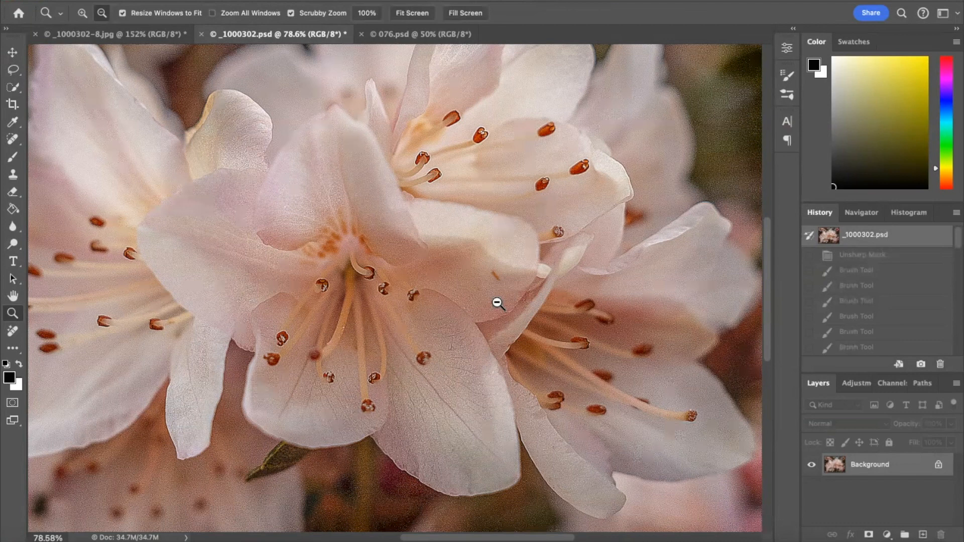
pyautogui.moveTo(472, 310); pyautogui.dragTo(461, 324)
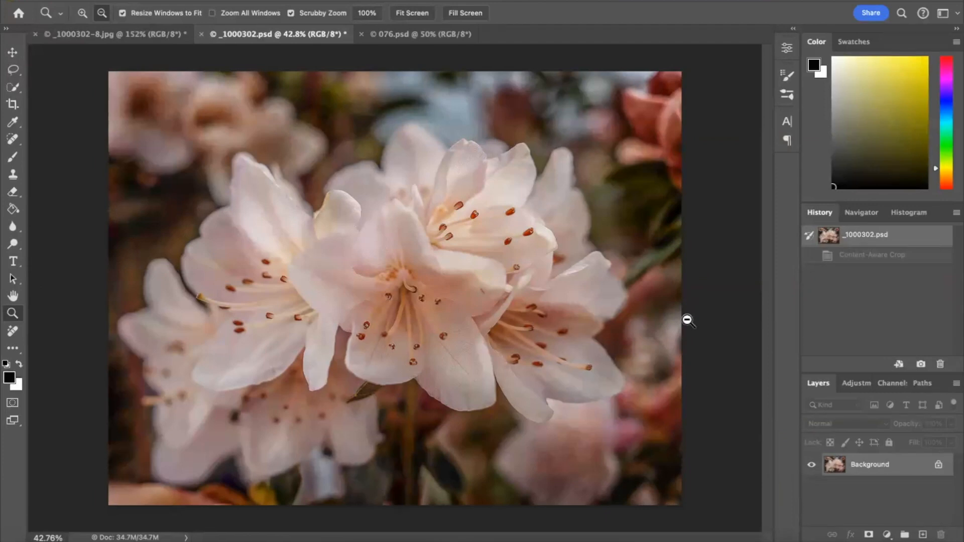
# Crop the flower photo tightly around the main blossoms, trimming the dark background from all sides
pyautogui.click(13, 105)
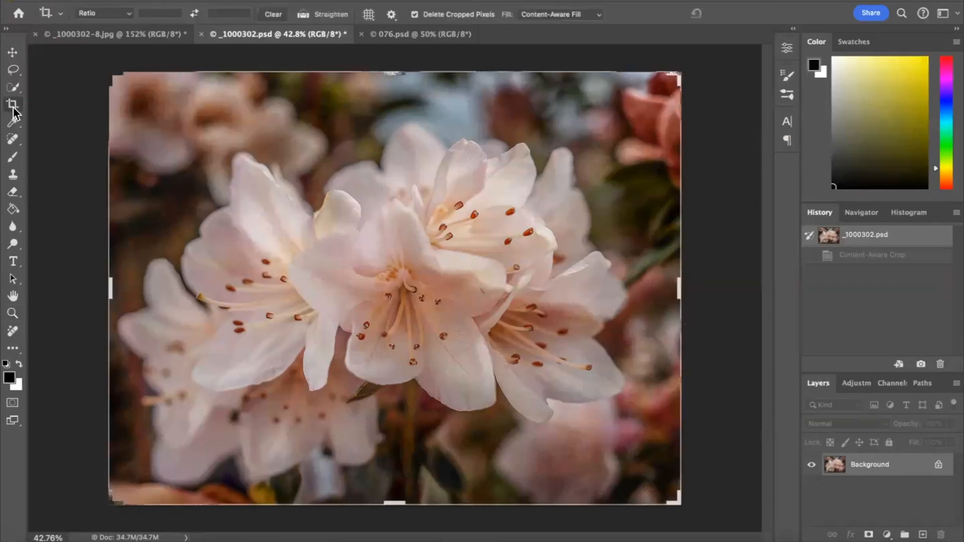
pyautogui.moveTo(109, 75); pyautogui.dragTo(150, 107)
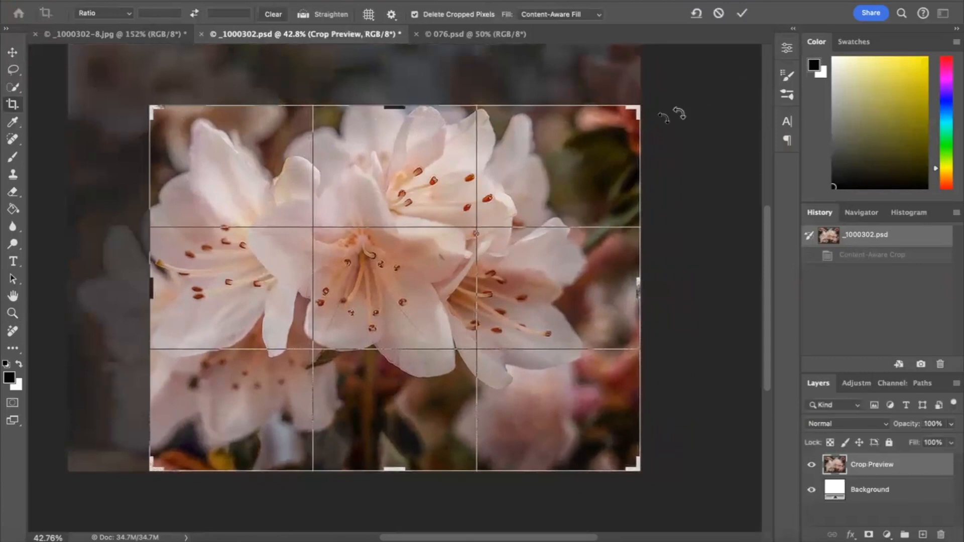
pyautogui.moveTo(635, 110); pyautogui.dragTo(605, 115)
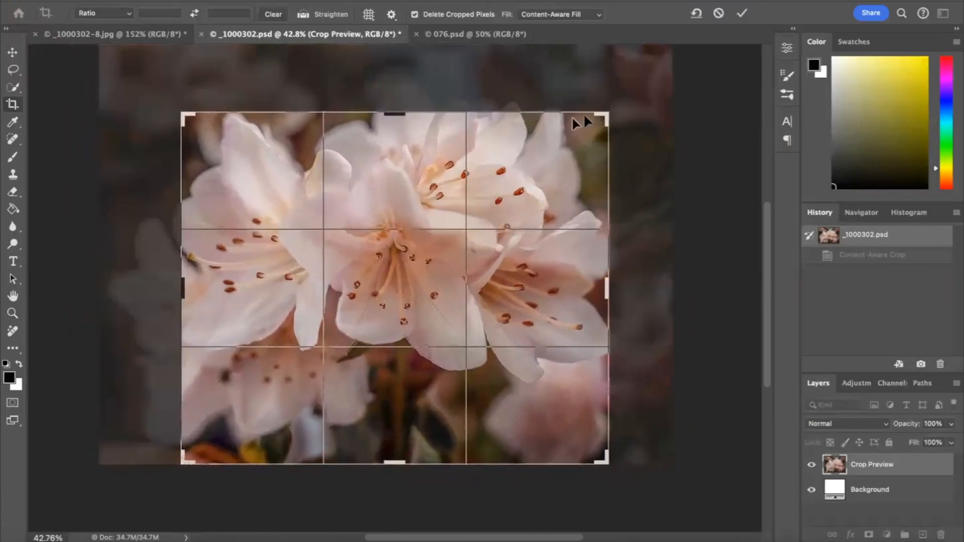
pyautogui.moveTo(391, 458); pyautogui.dragTo(392, 423)
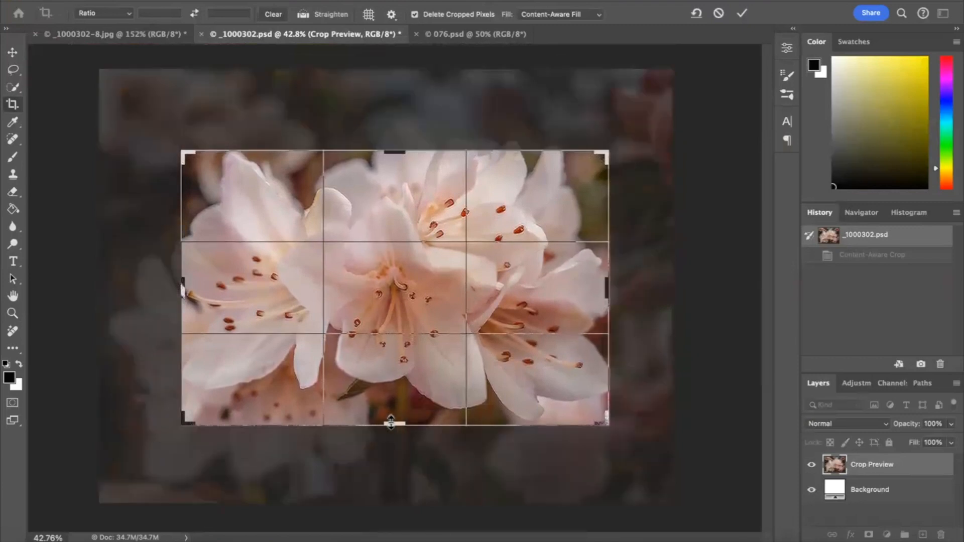
pyautogui.click(742, 14)
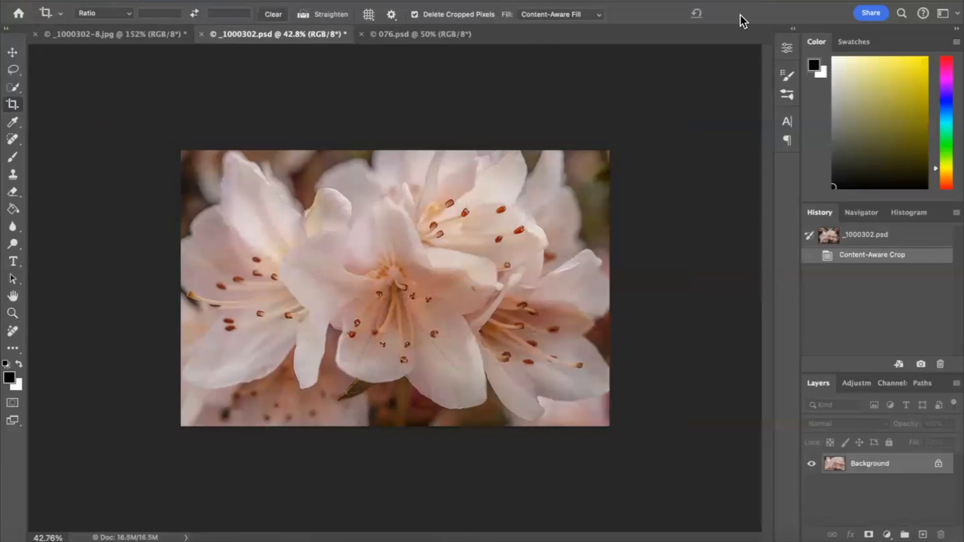
# Select the Clone Stamp and set its brush size to 400 pixels
pyautogui.click(13, 176)
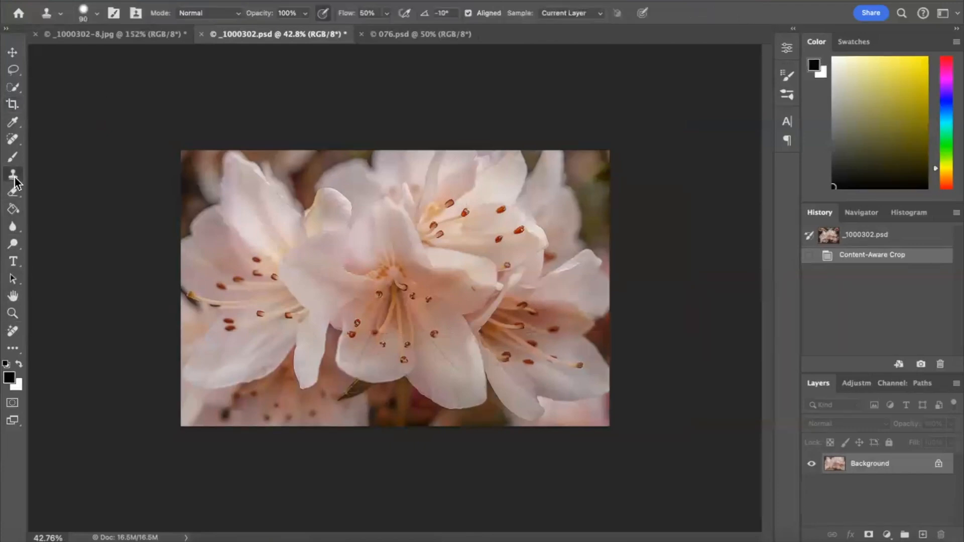
pyautogui.click(322, 14)
pyautogui.press(']')
pyautogui.press(']')
pyautogui.press(']')
pyautogui.press(']')
pyautogui.press(']')
pyautogui.press(']')
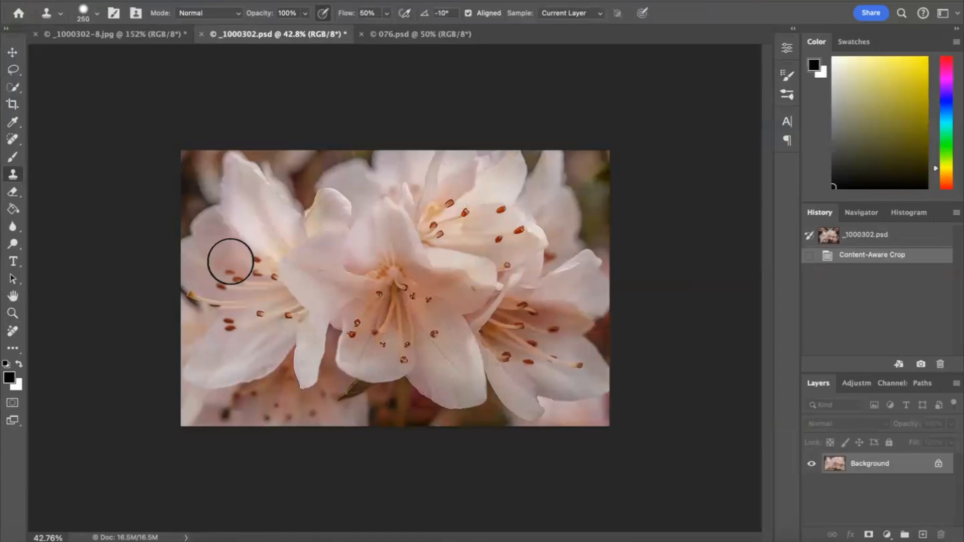
pyautogui.press(']')
pyautogui.press(']')
pyautogui.press(']')
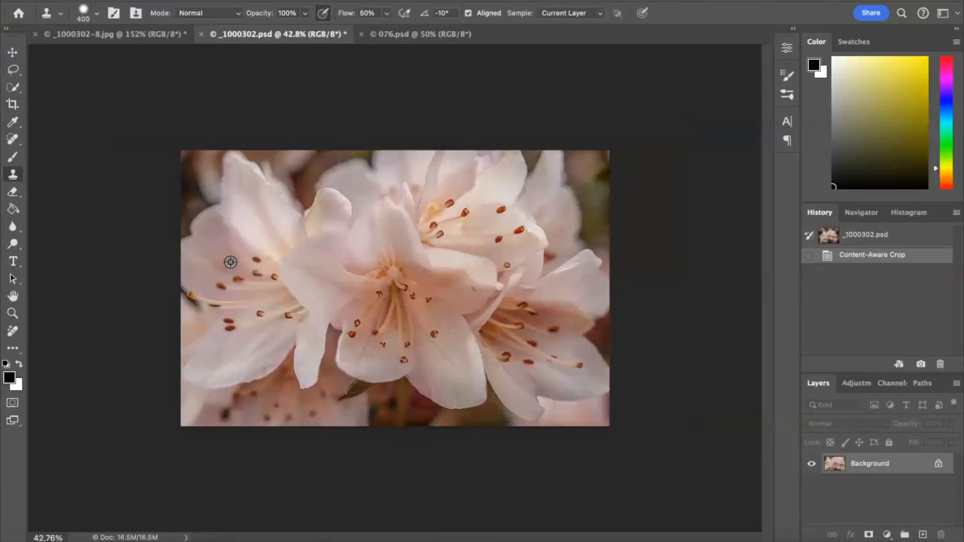
# Clone light petal areas over the dark background in the photo's upper-left corner and along its top edge
pyautogui.click(230, 256)
pyautogui.click(214, 197)
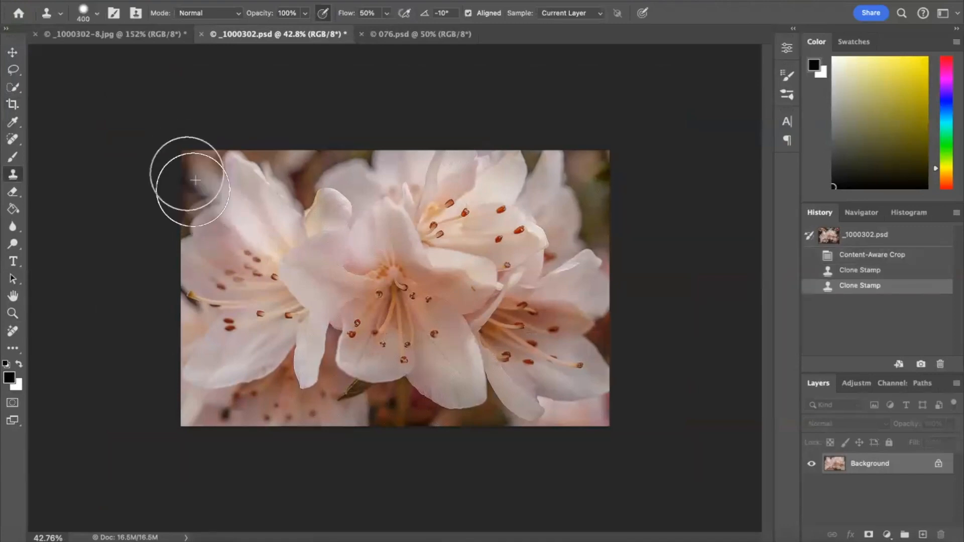
pyautogui.click(194, 164)
pyautogui.click(206, 163)
pyautogui.click(198, 172)
pyautogui.moveTo(198, 172); pyautogui.dragTo(359, 167)
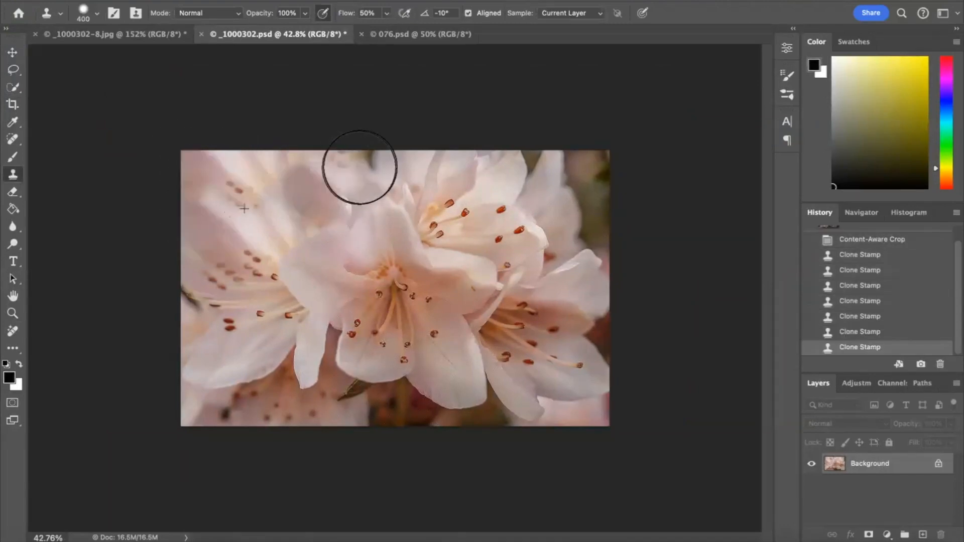
pyautogui.keyDown('alt'); pyautogui.click(236, 235); pyautogui.keyUp('alt')
pyautogui.click(388, 149)
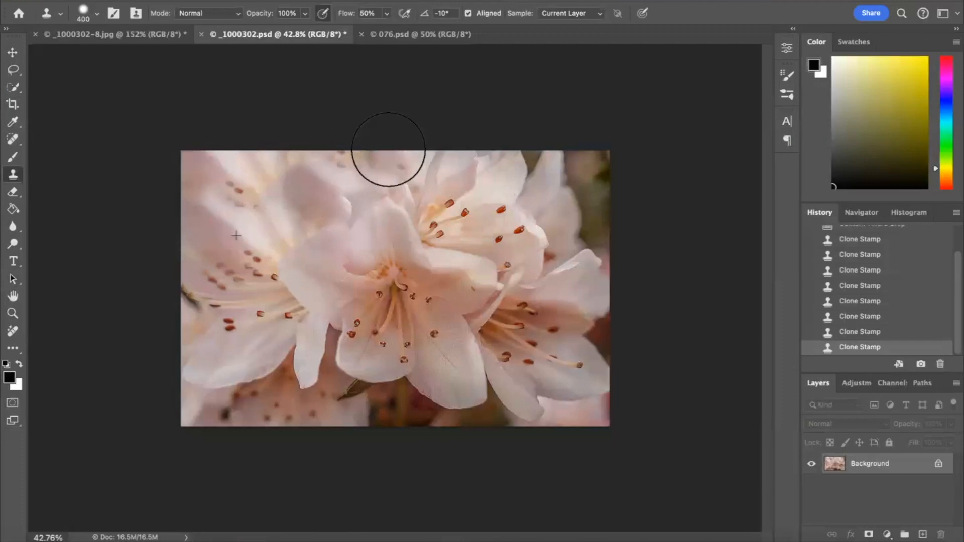
pyautogui.moveTo(357, 156)
pyautogui.mouseDown()
pyautogui.moveTo(413, 149)
pyautogui.moveTo(475, 167)
pyautogui.moveTo(479, 221)
pyautogui.moveTo(513, 157)
pyautogui.moveTo(541, 153)
pyautogui.moveTo(512, 156)
pyautogui.mouseUp()
# Clone petals and stamens over the dark background down the photo's right side and into the lower-right corner
pyautogui.keyDown('alt'); pyautogui.click(469, 198); pyautogui.keyUp('alt')
pyautogui.keyDown('alt'); pyautogui.click(504, 198); pyautogui.keyUp('alt')
pyautogui.moveTo(576, 159)
pyautogui.mouseDown()
pyautogui.moveTo(581, 196)
pyautogui.moveTo(582, 166)
pyautogui.moveTo(603, 171)
pyautogui.moveTo(585, 217)
pyautogui.moveTo(611, 265)
pyautogui.moveTo(611, 255)
pyautogui.moveTo(606, 217)
pyautogui.moveTo(591, 284)
pyautogui.moveTo(607, 295)
pyautogui.moveTo(592, 364)
pyautogui.mouseUp()
pyautogui.keyDown('alt'); pyautogui.click(578, 221); pyautogui.keyUp('alt')
pyautogui.keyDown('alt'); pyautogui.click(531, 317); pyautogui.keyUp('alt')
pyautogui.keyDown('alt'); pyautogui.click(524, 422); pyautogui.keyUp('alt')
pyautogui.moveTo(492, 409)
pyautogui.mouseDown()
pyautogui.moveTo(516, 385)
pyautogui.moveTo(557, 386)
pyautogui.moveTo(532, 340)
pyautogui.moveTo(518, 385)
pyautogui.moveTo(500, 378)
pyautogui.moveTo(511, 398)
pyautogui.moveTo(556, 401)
pyautogui.moveTo(558, 389)
pyautogui.moveTo(586, 418)
pyautogui.moveTo(596, 381)
pyautogui.mouseUp()
pyautogui.keyDown('alt'); pyautogui.click(547, 340); pyautogui.keyUp('alt')
pyautogui.keyDown('alt'); pyautogui.click(552, 317); pyautogui.keyUp('alt')
pyautogui.keyDown('alt'); pyautogui.click(545, 225); pyautogui.keyUp('alt')
pyautogui.moveTo(600, 320)
pyautogui.mouseDown()
pyautogui.moveTo(600, 363)
pyautogui.moveTo(564, 387)
pyautogui.moveTo(574, 383)
pyautogui.moveTo(458, 407)
pyautogui.moveTo(442, 394)
pyautogui.moveTo(510, 402)
pyautogui.mouseUp()
# Clone pink petal texture over the leaf, stem and dark gaps along the photo's bottom edge
pyautogui.keyDown('alt'); pyautogui.click(435, 351); pyautogui.keyUp('alt')
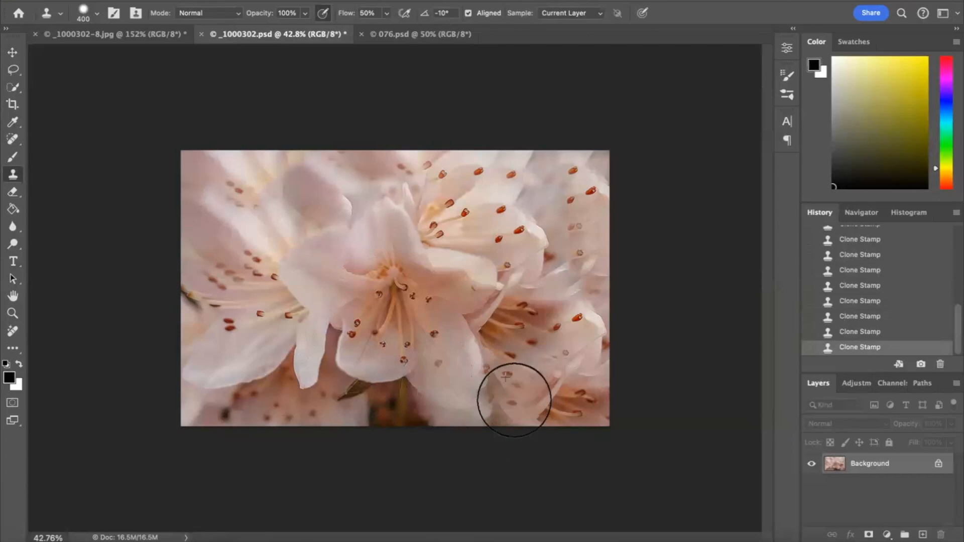
pyautogui.keyDown('alt'); pyautogui.click(271, 400); pyautogui.keyUp('alt')
pyautogui.moveTo(323, 377)
pyautogui.mouseDown()
pyautogui.moveTo(371, 391)
pyautogui.moveTo(402, 409)
pyautogui.mouseUp()
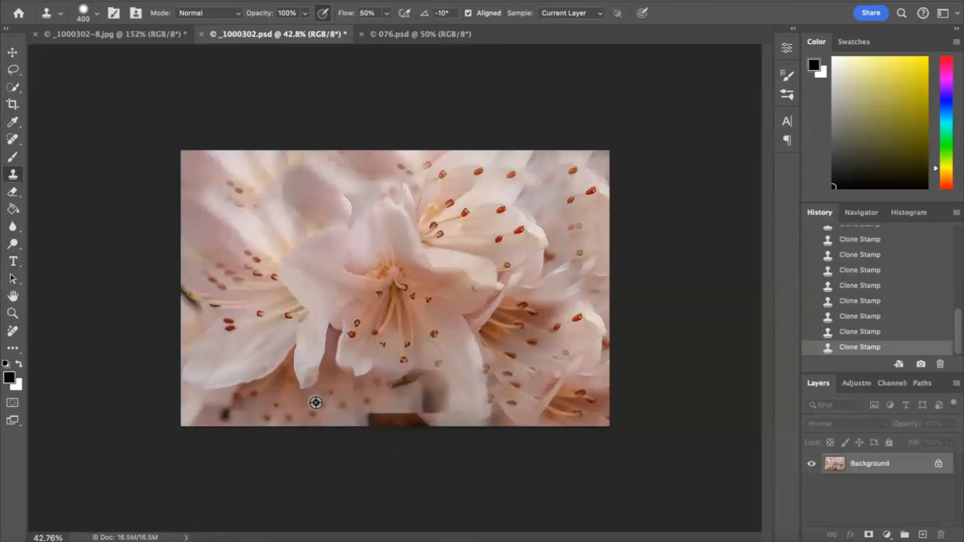
pyautogui.moveTo(263, 401)
pyautogui.mouseDown()
pyautogui.moveTo(466, 425)
pyautogui.moveTo(506, 411)
pyautogui.mouseUp()
pyautogui.keyDown('alt'); pyautogui.click(461, 381); pyautogui.keyUp('alt')
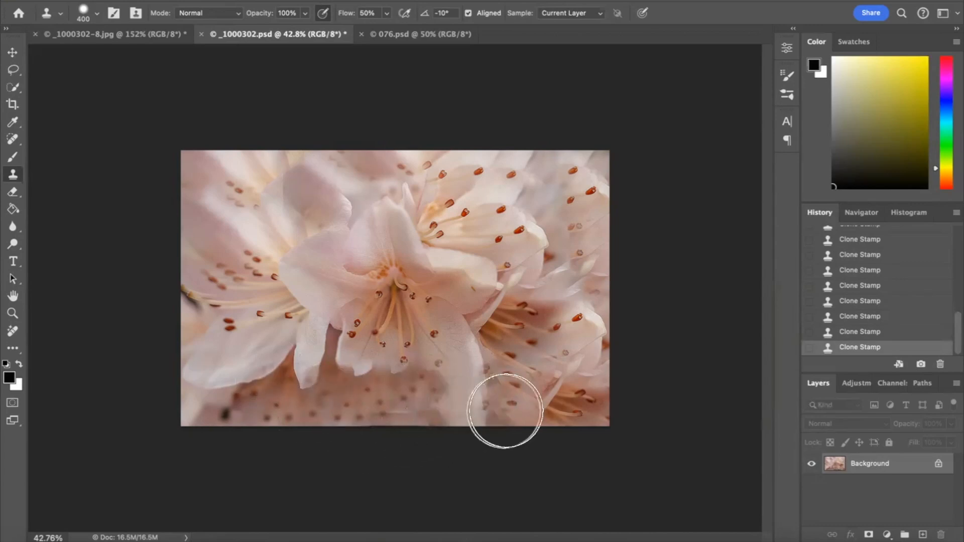
pyautogui.moveTo(248, 420); pyautogui.dragTo(228, 417)
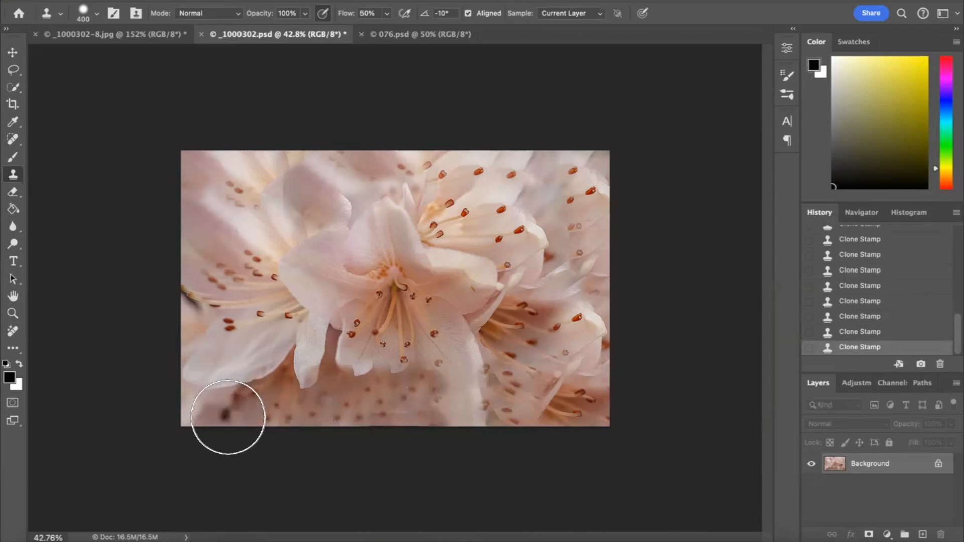
# Clone neighbouring petal tones over the dark patch and stamen tip at the photo's left edge
pyautogui.keyDown('alt'); pyautogui.click(192, 325); pyautogui.keyUp('alt')
pyautogui.moveTo(194, 301); pyautogui.dragTo(189, 295)
pyautogui.keyDown('alt'); pyautogui.click(201, 347); pyautogui.keyUp('alt')
pyautogui.click(551, 334)
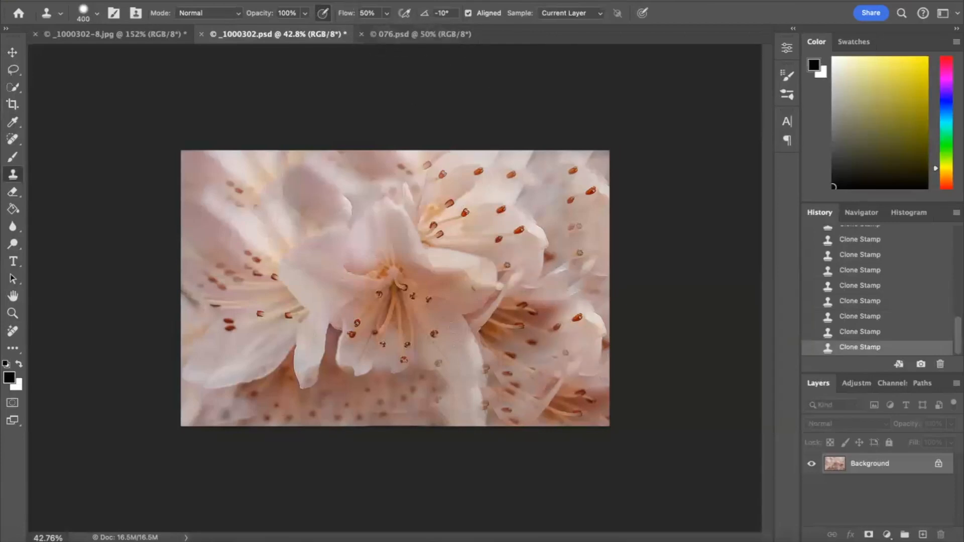
# Apply a Gaussian Blur with a 100-pixel radius to the cloned photo
pyautogui.click(334, 1)
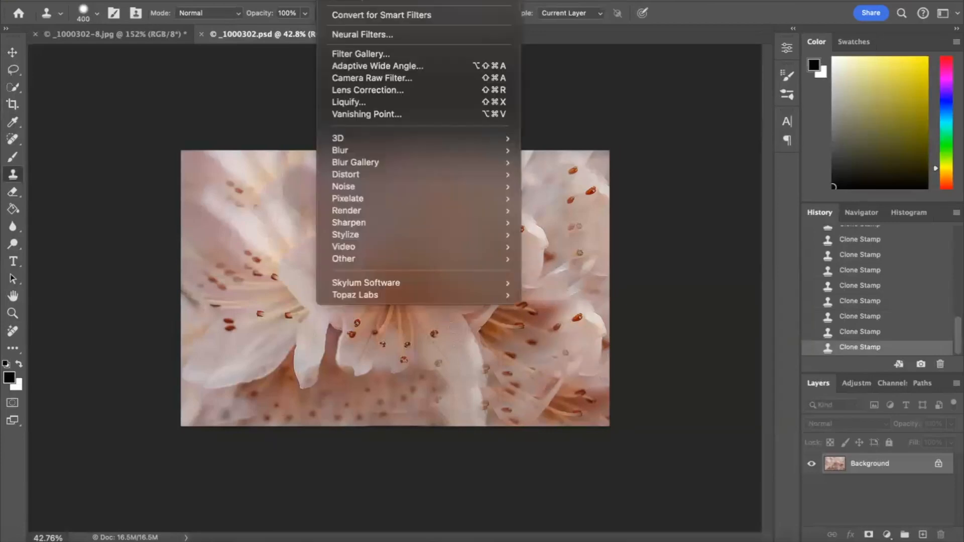
pyautogui.moveTo(363, 150)
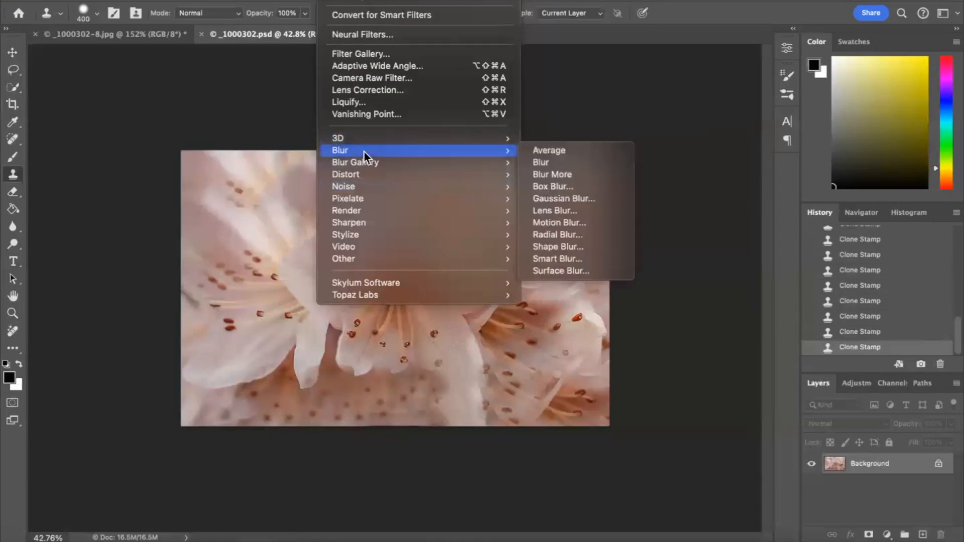
pyautogui.click(582, 198)
pyautogui.write('100')
pyautogui.press('Tab')
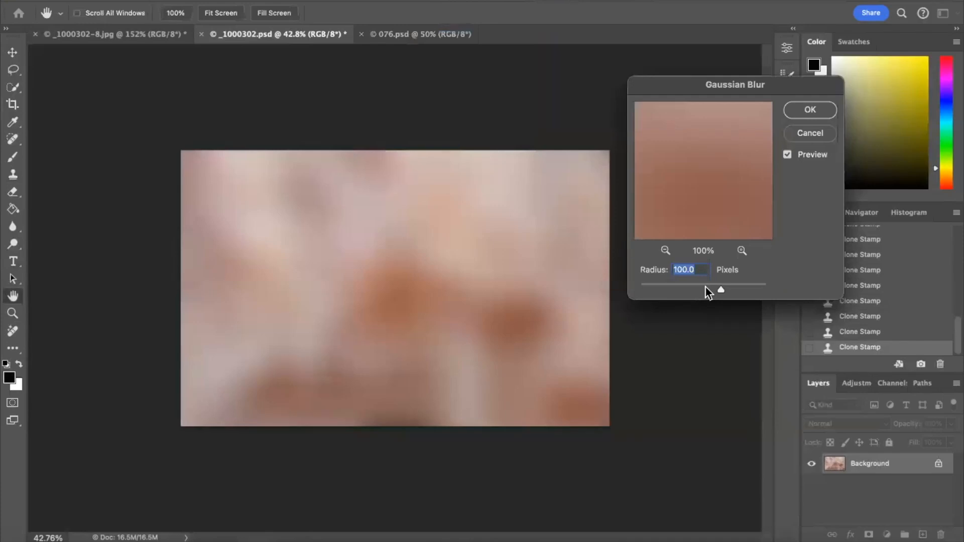
pyautogui.click(810, 113)
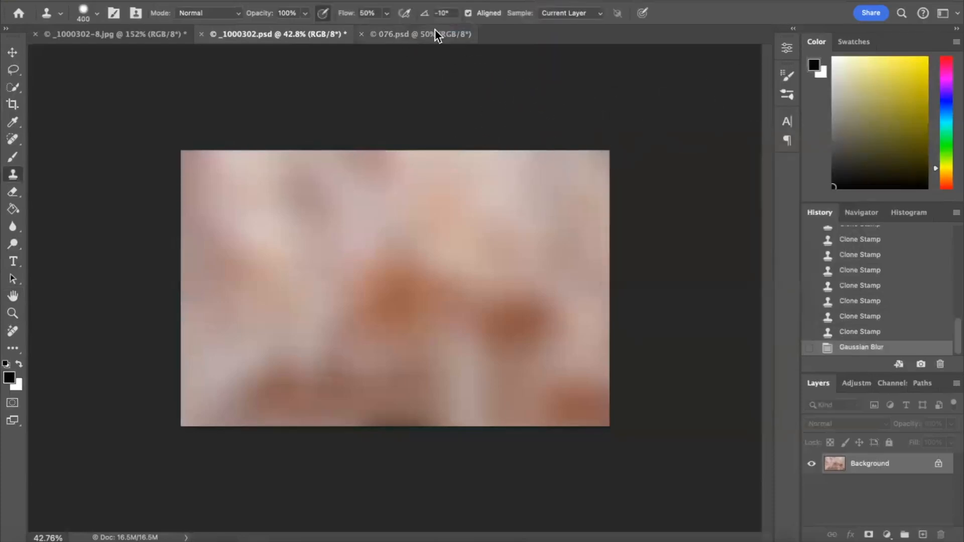
# Compare the blurred photo with the background in 076.psd, and revert _1000302.psd to its original history snapshot
pyautogui.click(420, 36)
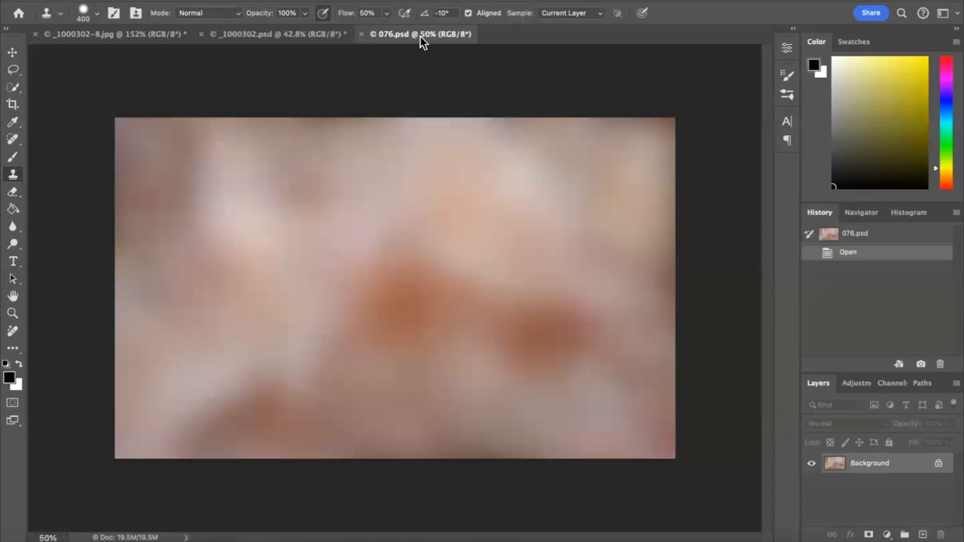
pyautogui.click(284, 35)
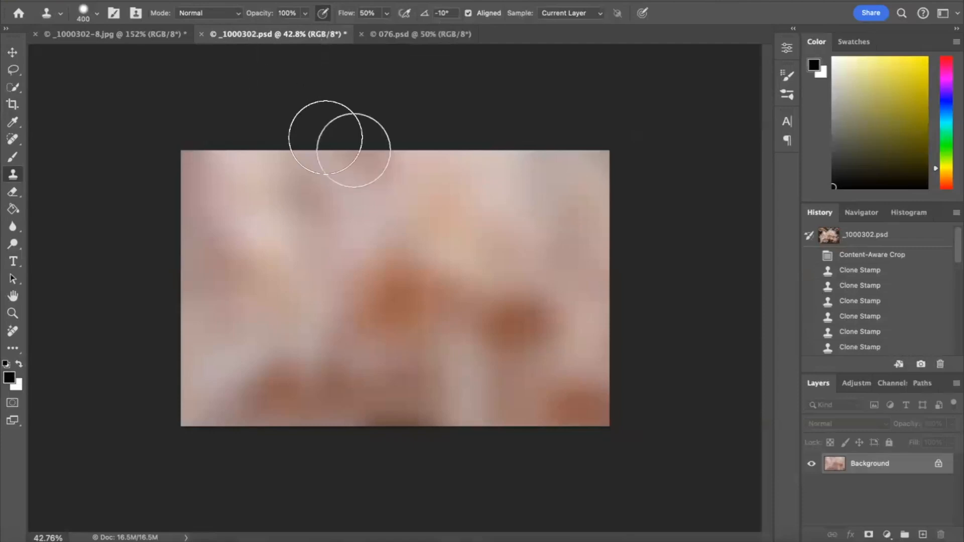
pyautogui.click(900, 242)
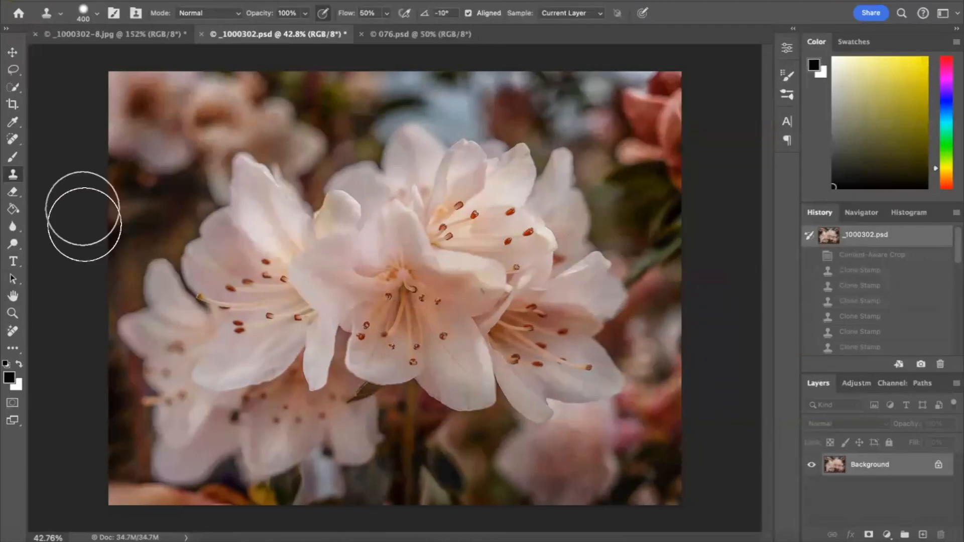
# Remove the small brown mark from the central blossom's petal with the Spot Healing Brush
pyautogui.click(12, 317)
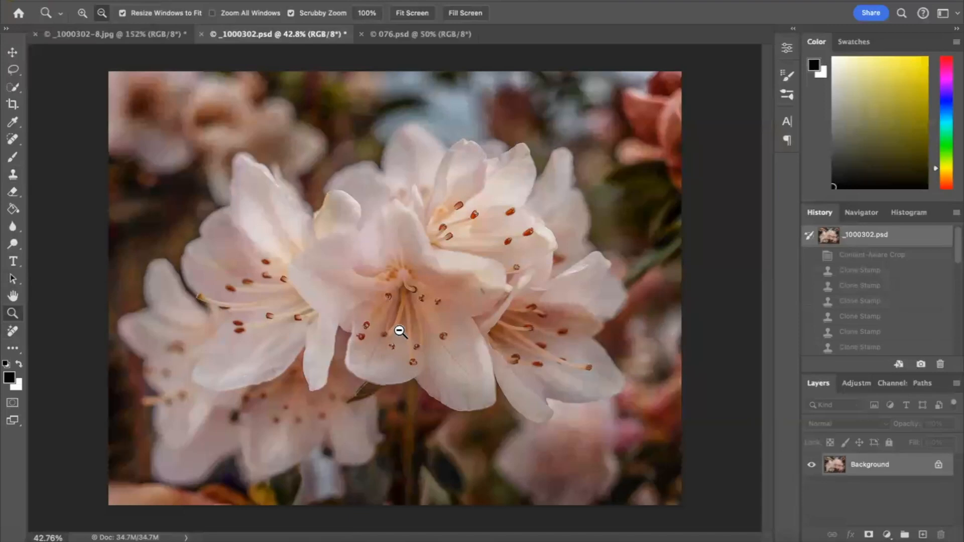
pyautogui.moveTo(404, 324); pyautogui.dragTo(471, 223)
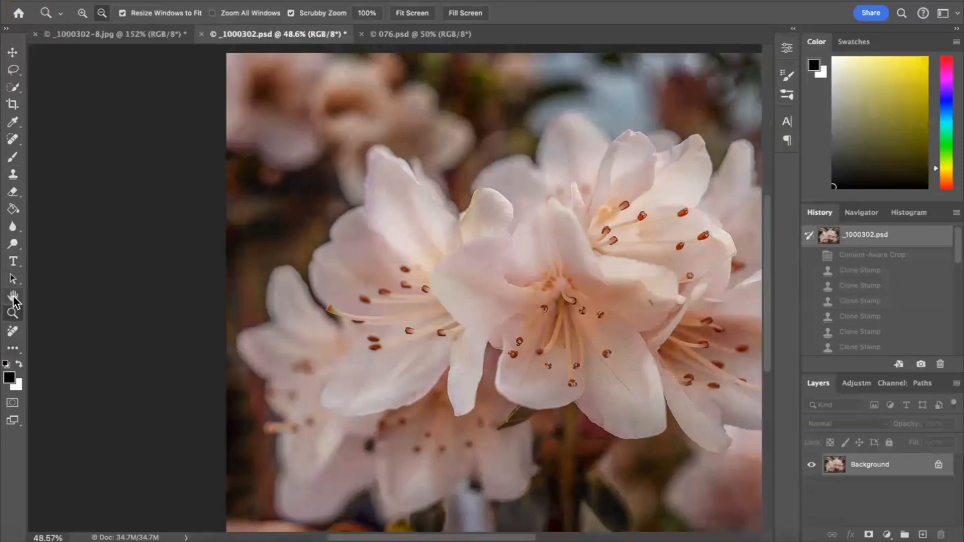
pyautogui.click(13, 297)
pyautogui.hscroll(5, 456, 355)
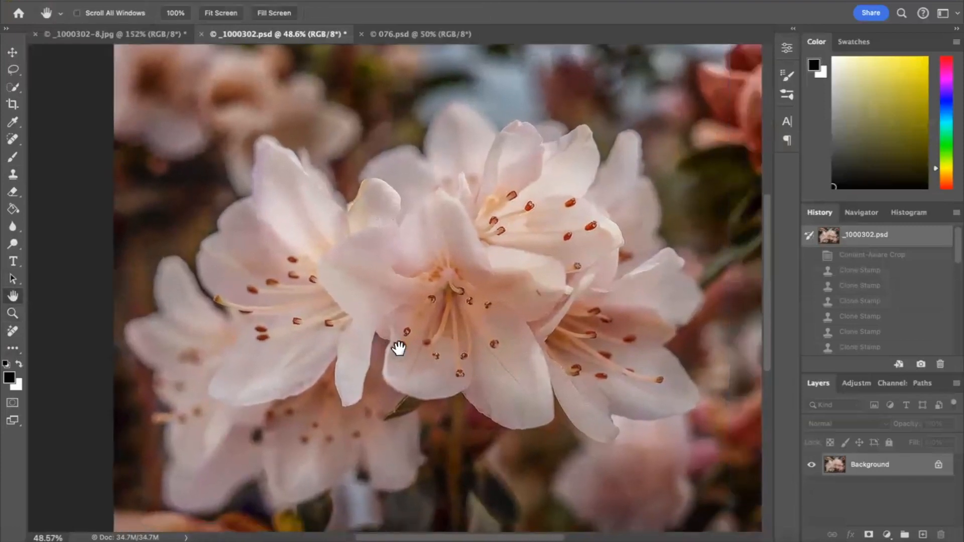
pyautogui.moveTo(399, 348); pyautogui.dragTo(261, 338)
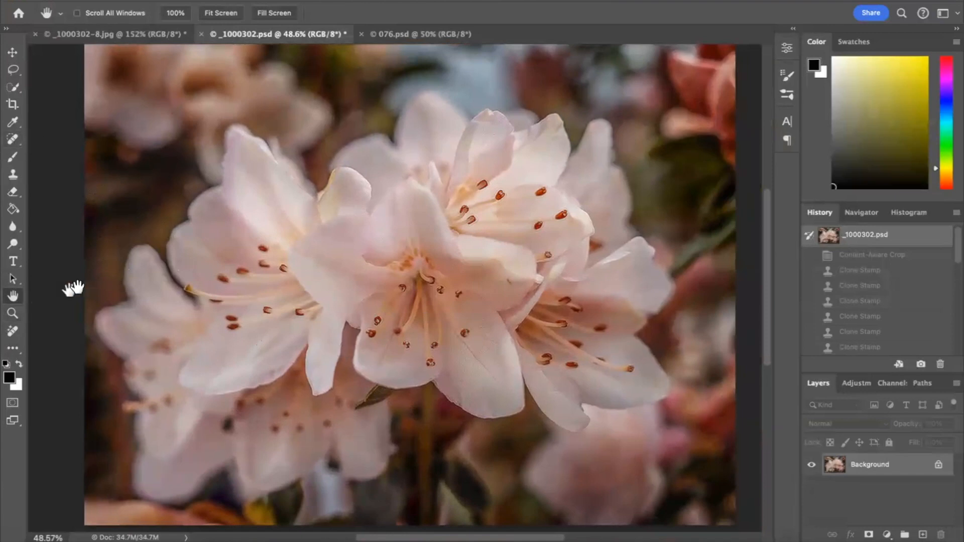
pyautogui.click(12, 313)
pyautogui.moveTo(454, 345); pyautogui.dragTo(478, 323)
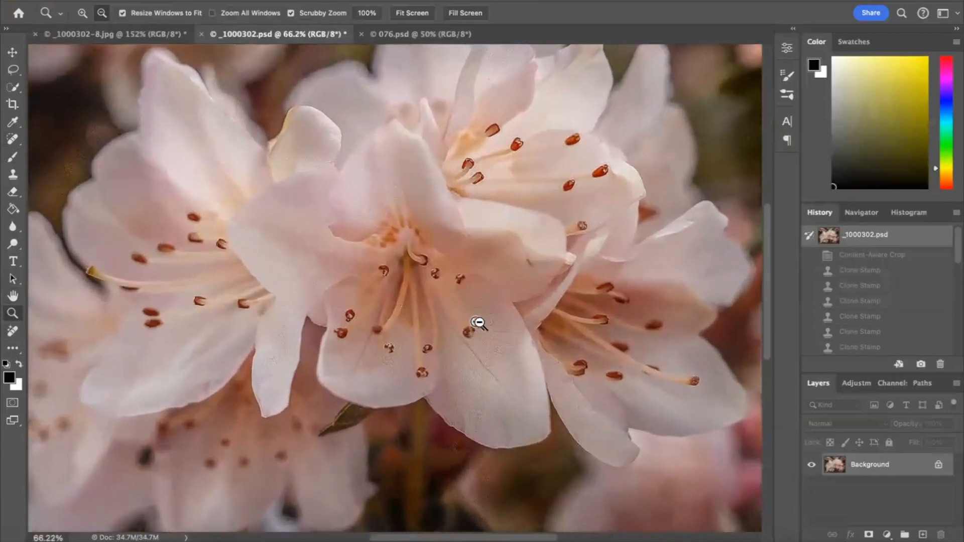
pyautogui.click(12, 139)
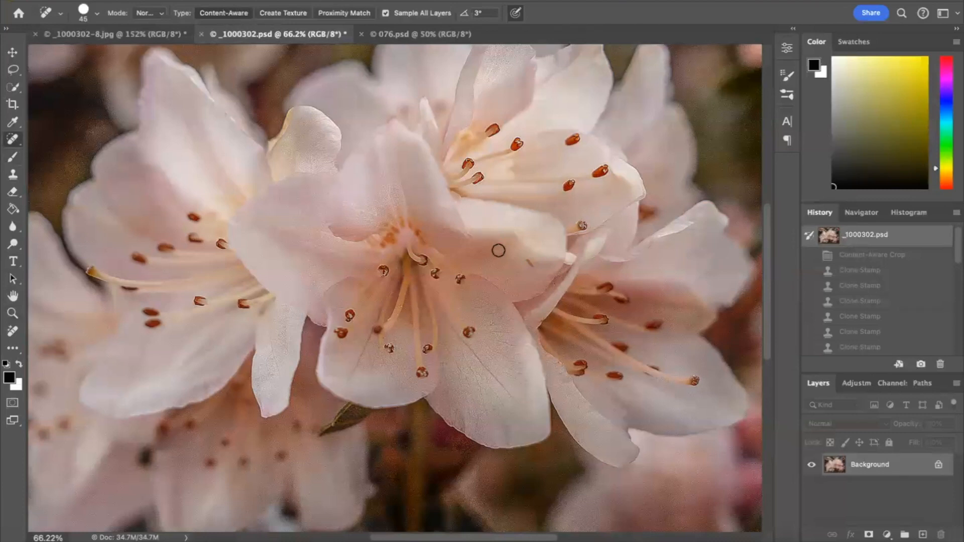
pyautogui.moveTo(523, 261); pyautogui.dragTo(531, 265)
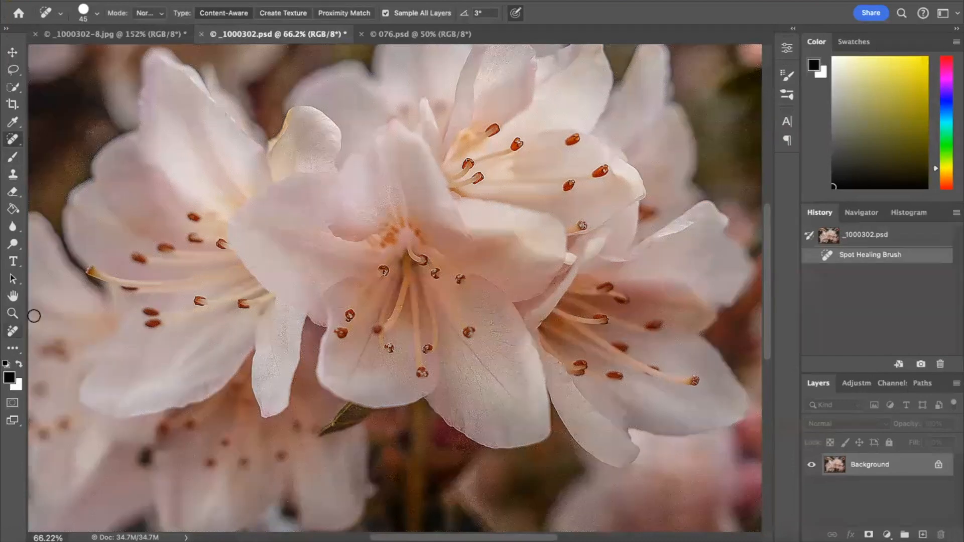
# Activate the Quick Selection tool on the full photo and set Select Subject processing to Cloud (Detailed results)
pyautogui.keyDown('alt'); pyautogui.click(497, 333); pyautogui.keyUp('alt')
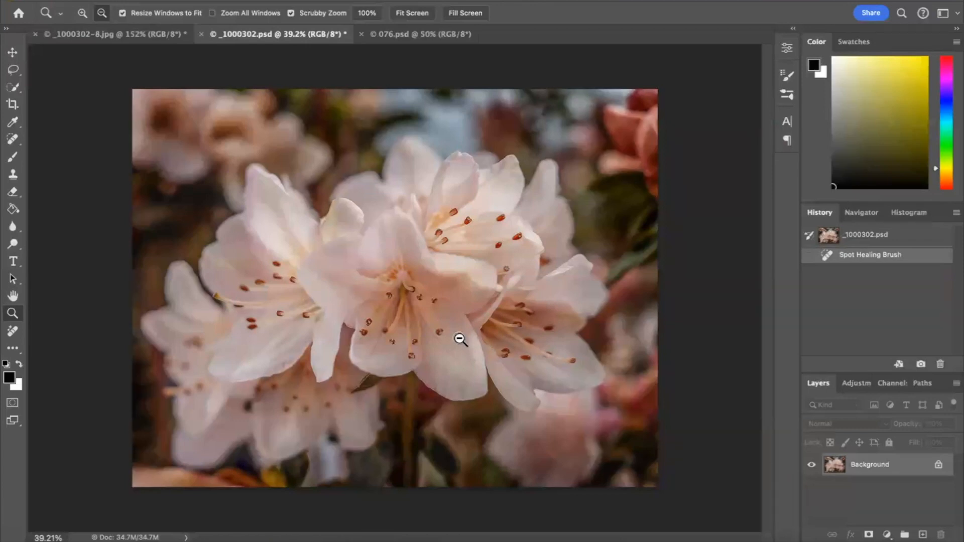
pyautogui.moveTo(460, 339); pyautogui.dragTo(534, 291)
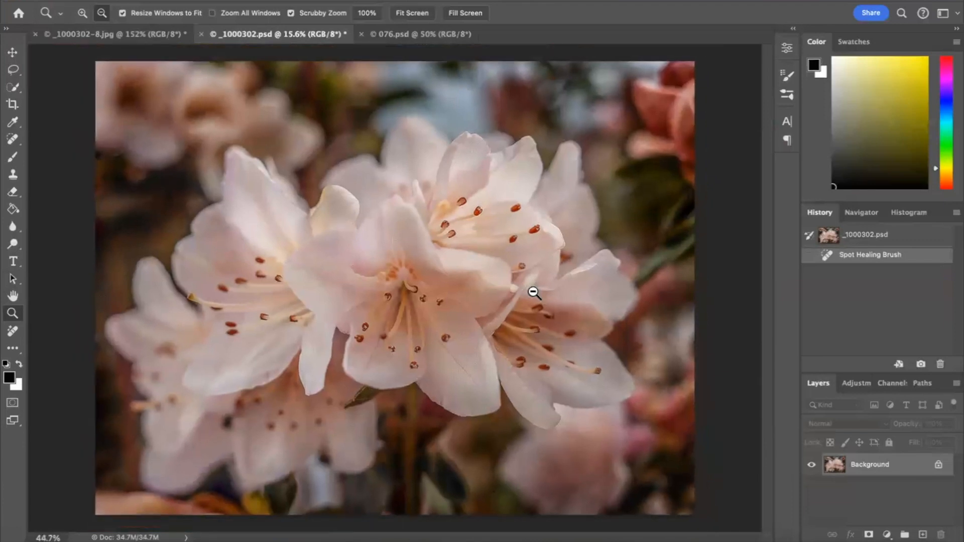
pyautogui.click(17, 89)
pyautogui.click(18, 88)
pyautogui.click(90, 87)
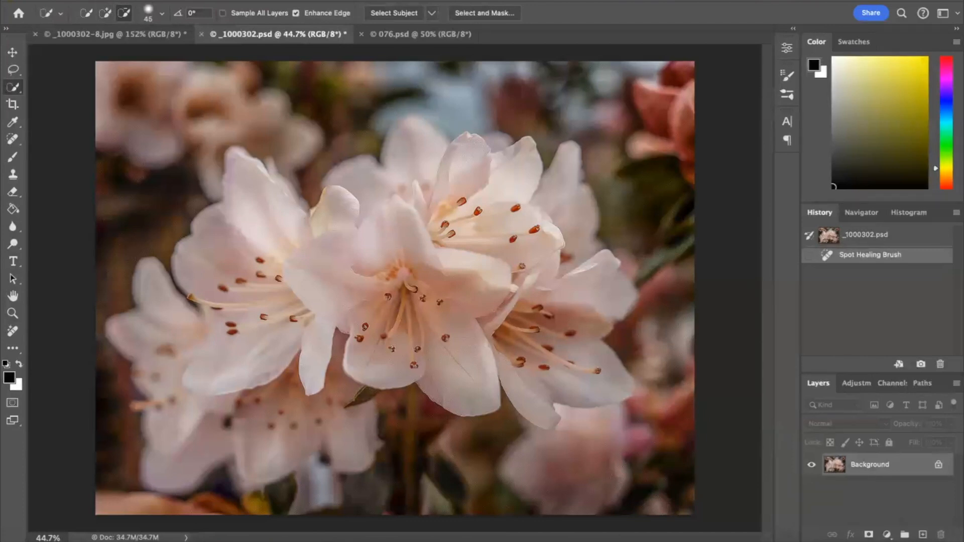
pyautogui.click(411, 13)
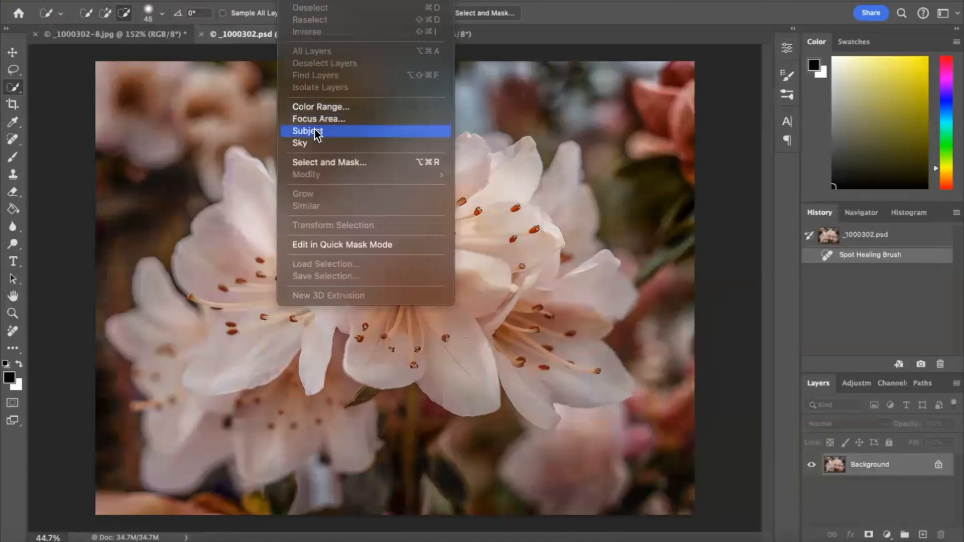
pyautogui.click(305, 132)
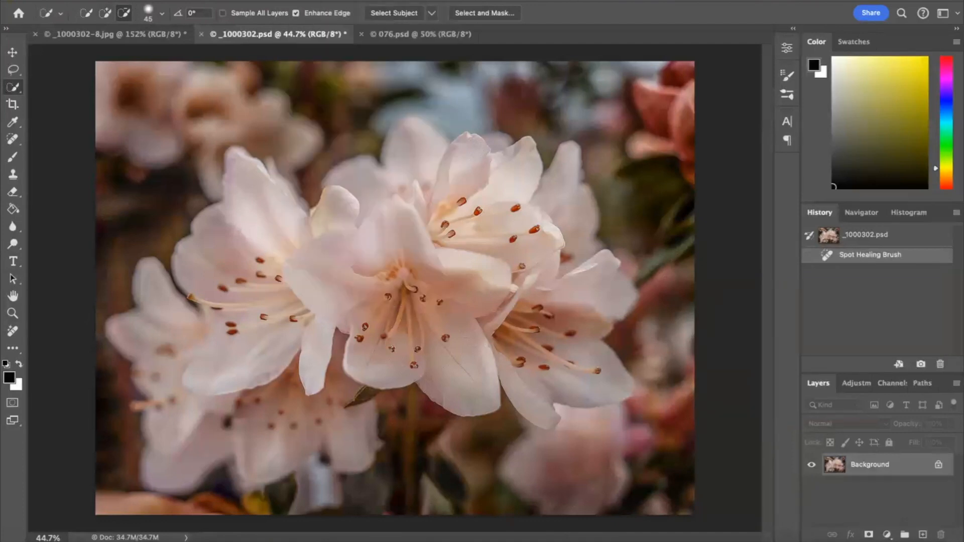
pyautogui.click(432, 12)
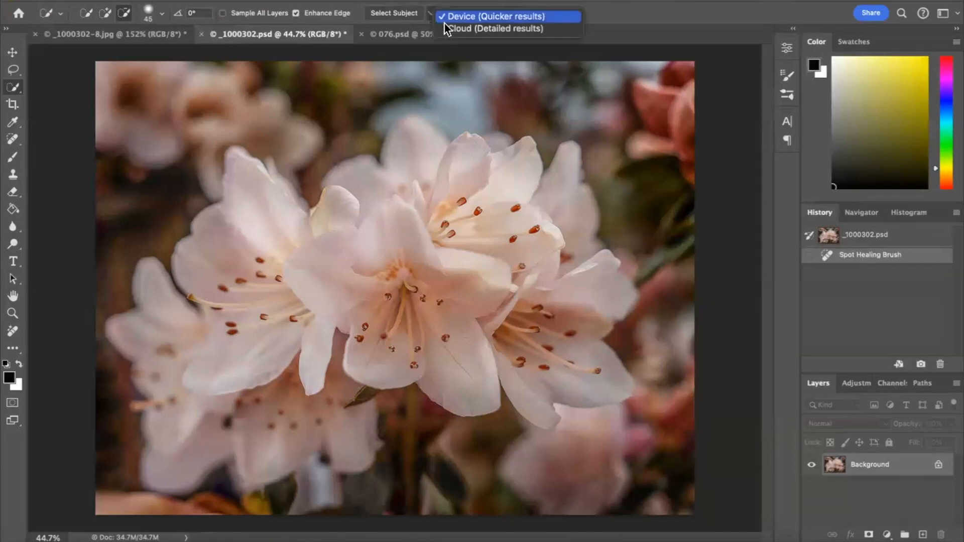
pyautogui.click(482, 29)
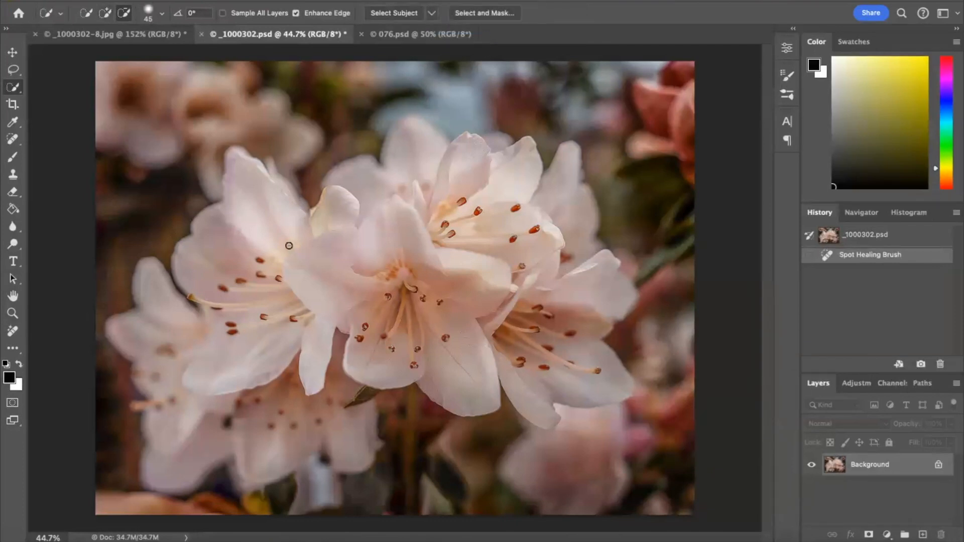
# Enlarge the Quick Selection brush to 90 pixels and run Select Subject on the blossom cluster
pyautogui.press(']')
pyautogui.press(']')
pyautogui.press(']')
pyautogui.press(']')
pyautogui.press(']')
pyautogui.rightClick(14, 91)
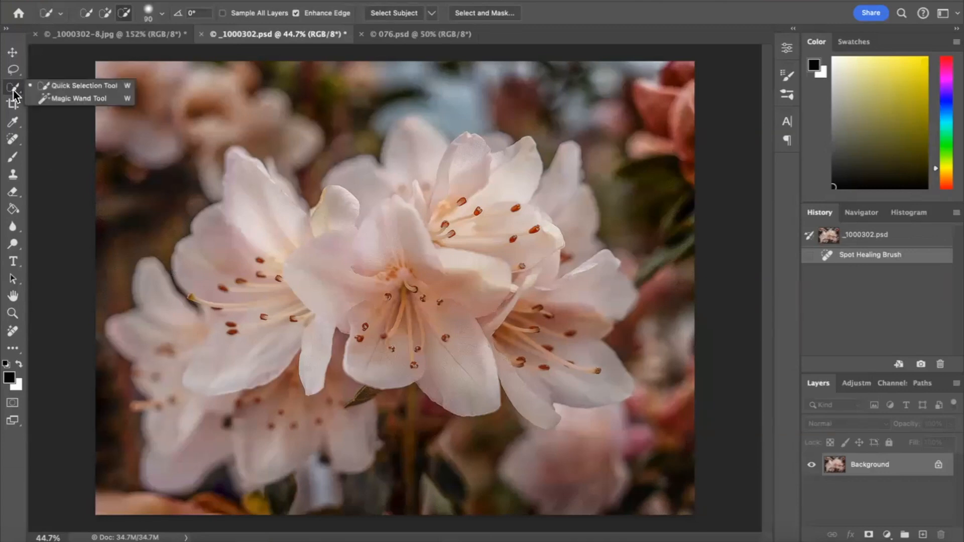
pyautogui.click(70, 86)
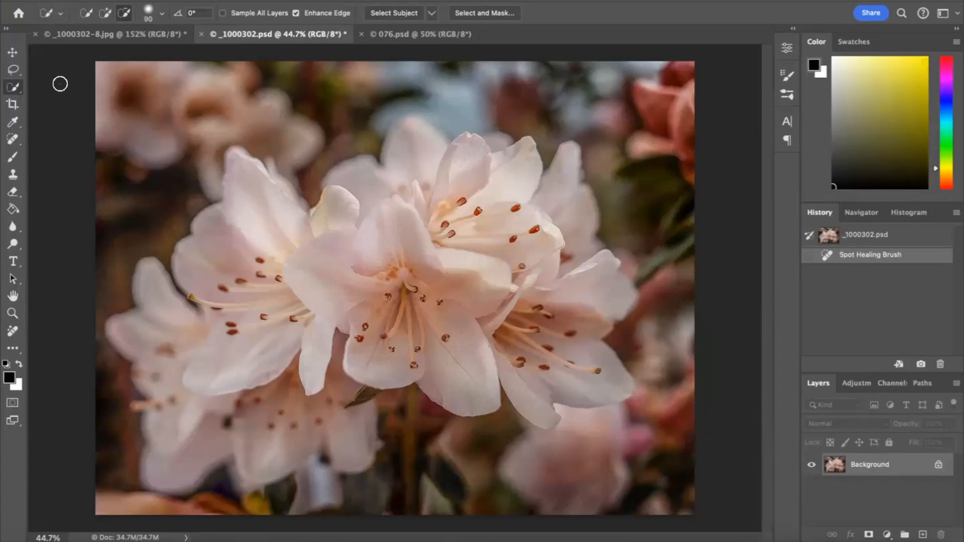
pyautogui.click(106, 14)
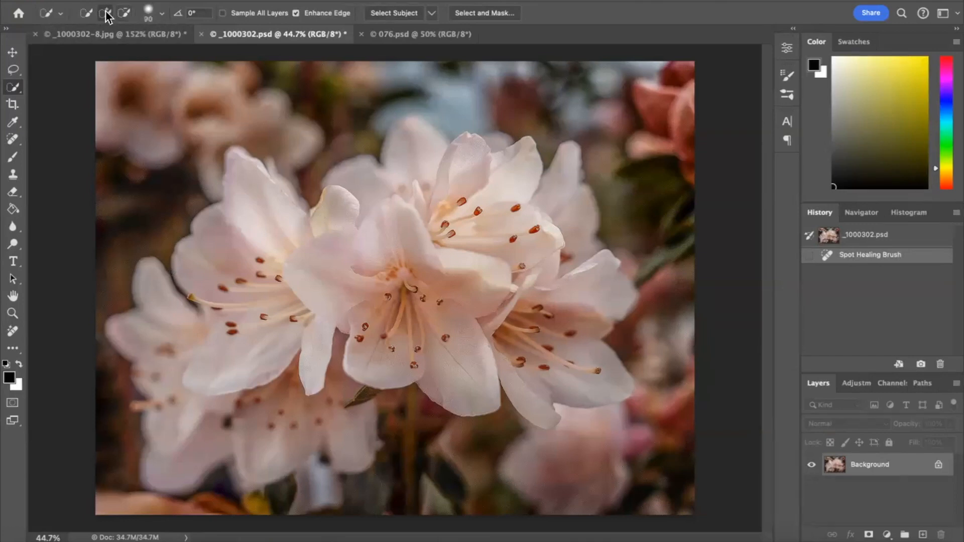
pyautogui.click(399, 11)
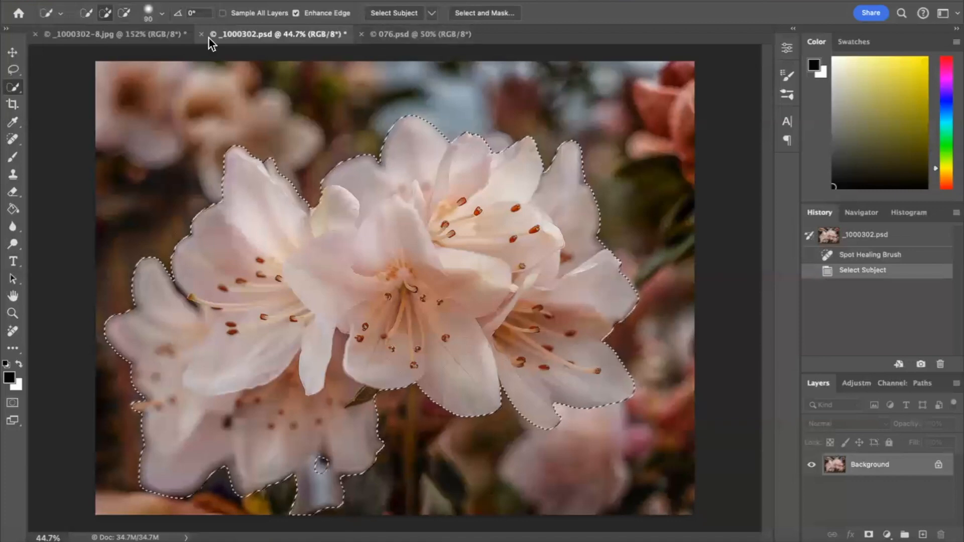
# Subtract the blurred lower-left blossoms from the selection and add the sharp left blossom's lower petal back
pyautogui.click(12, 92)
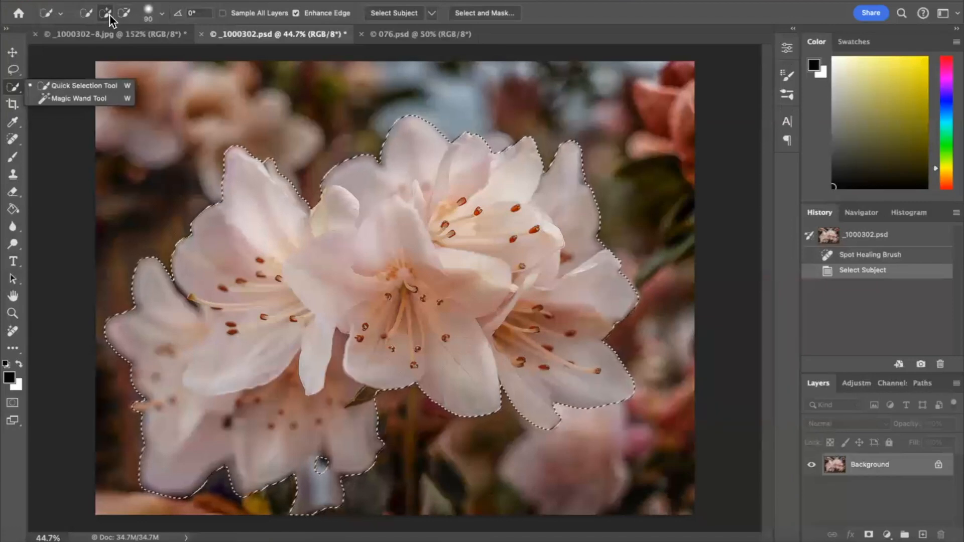
pyautogui.click(124, 13)
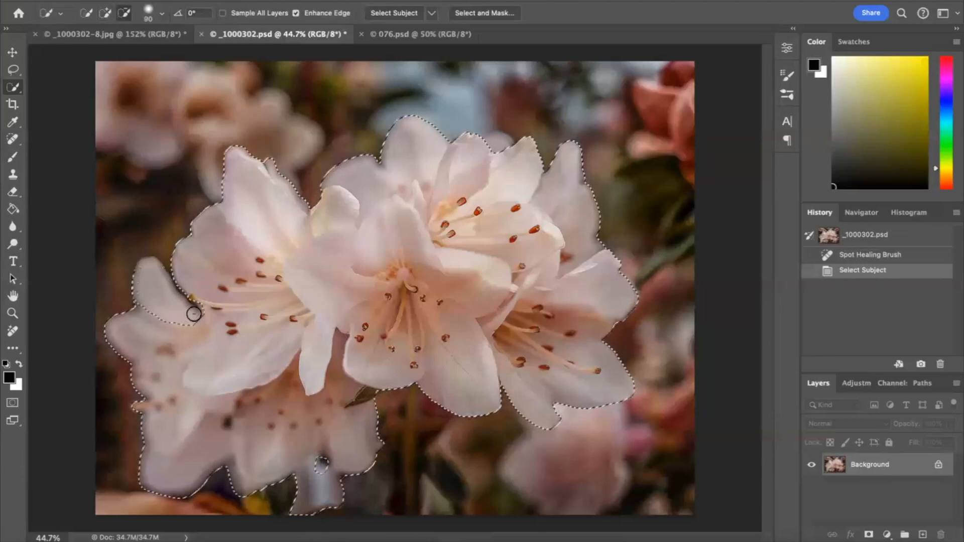
pyautogui.moveTo(202, 327)
pyautogui.mouseDown()
pyautogui.moveTo(172, 370)
pyautogui.moveTo(153, 316)
pyautogui.mouseUp()
pyautogui.moveTo(135, 273)
pyautogui.mouseDown()
pyautogui.moveTo(124, 317)
pyautogui.moveTo(109, 322)
pyautogui.moveTo(132, 353)
pyautogui.moveTo(104, 336)
pyautogui.moveTo(111, 360)
pyautogui.moveTo(141, 390)
pyautogui.moveTo(154, 379)
pyautogui.moveTo(160, 397)
pyautogui.moveTo(190, 412)
pyautogui.moveTo(265, 416)
pyautogui.moveTo(272, 412)
pyautogui.moveTo(236, 350)
pyautogui.mouseUp()
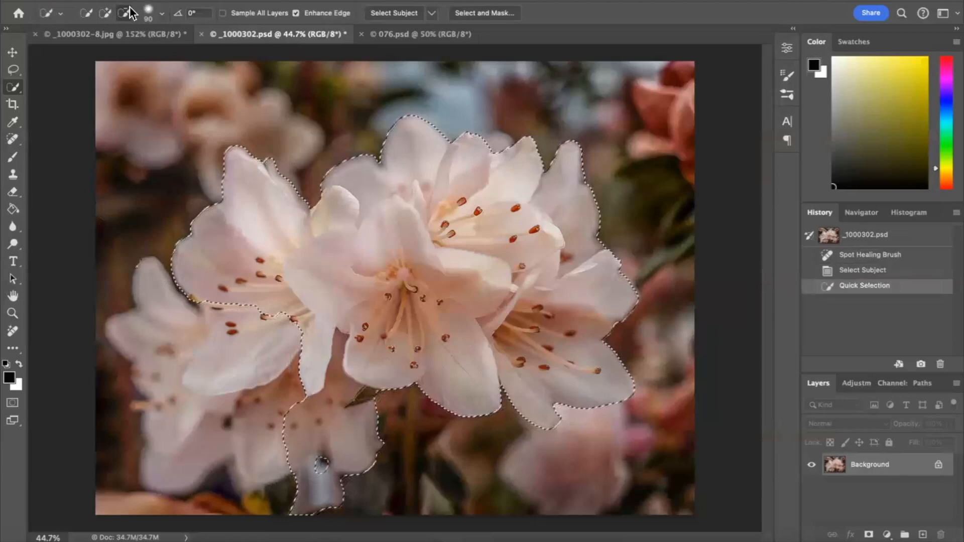
pyautogui.click(105, 13)
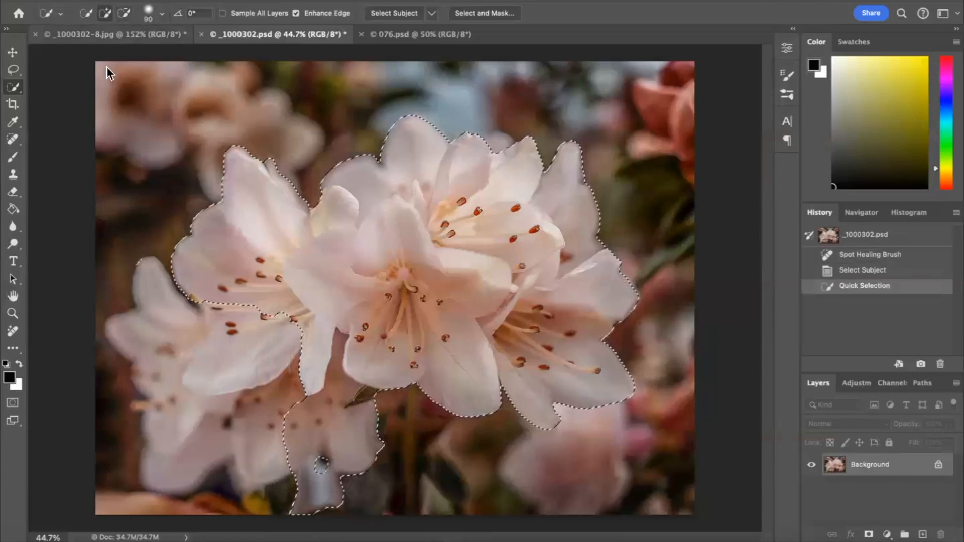
pyautogui.moveTo(236, 301)
pyautogui.mouseDown()
pyautogui.moveTo(267, 317)
pyautogui.moveTo(198, 370)
pyautogui.moveTo(237, 318)
pyautogui.moveTo(211, 294)
pyautogui.moveTo(314, 332)
pyautogui.moveTo(301, 323)
pyautogui.moveTo(345, 192)
pyautogui.mouseUp()
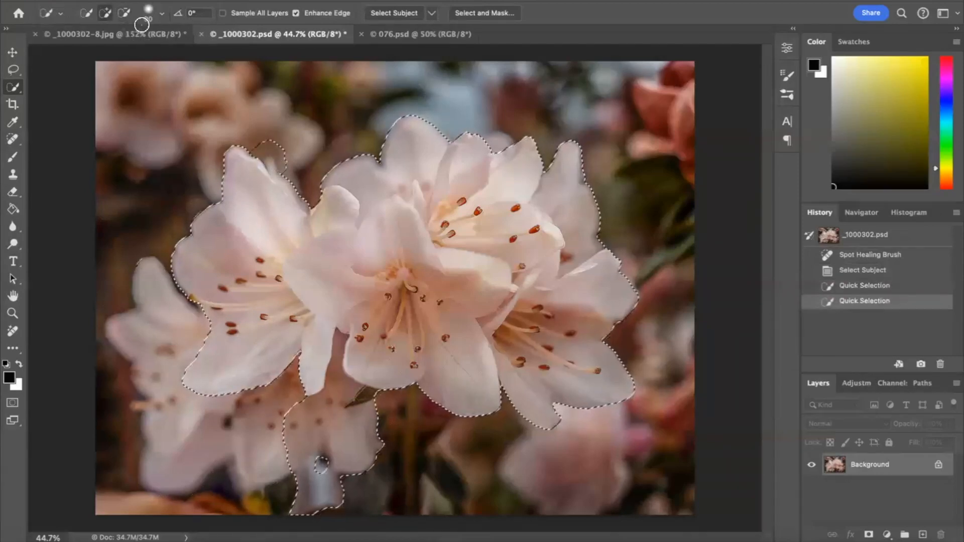
# Subtract the blurred petals behind the central and upper blossoms, and restore the selection on the sharp petals in front
pyautogui.click(124, 13)
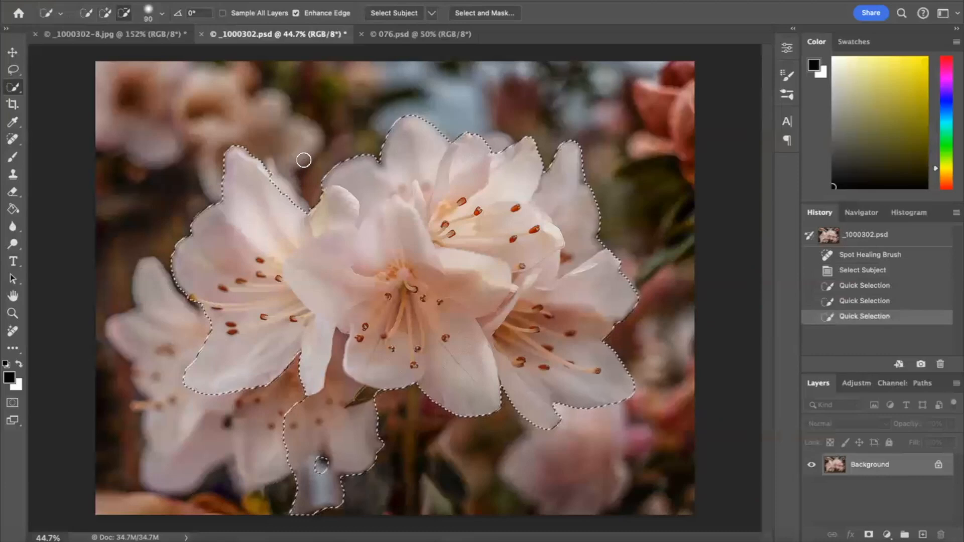
pyautogui.moveTo(336, 173)
pyautogui.mouseDown()
pyautogui.moveTo(368, 193)
pyautogui.moveTo(359, 217)
pyautogui.moveTo(384, 171)
pyautogui.moveTo(399, 182)
pyautogui.moveTo(395, 149)
pyautogui.moveTo(412, 124)
pyautogui.moveTo(364, 153)
pyautogui.moveTo(434, 121)
pyautogui.moveTo(431, 157)
pyautogui.moveTo(319, 140)
pyautogui.mouseUp()
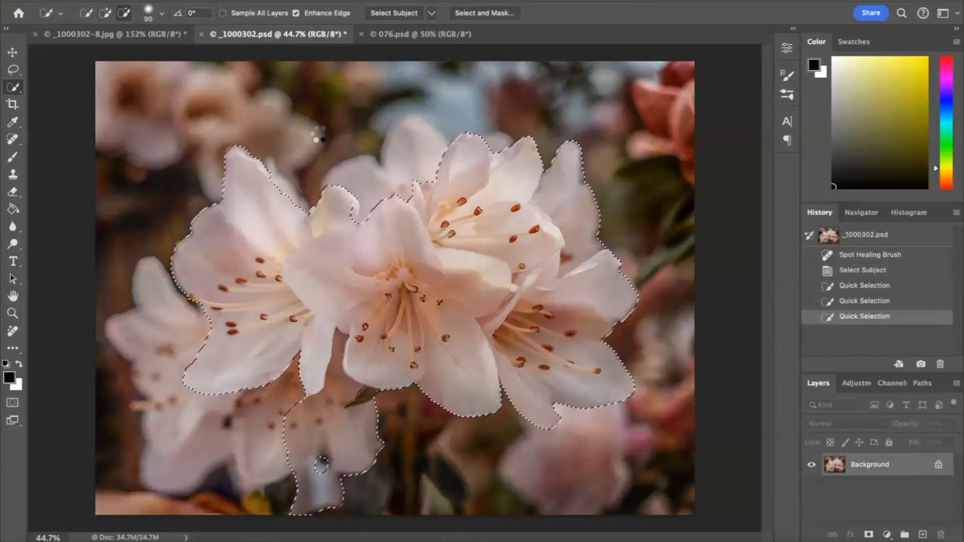
pyautogui.click(104, 12)
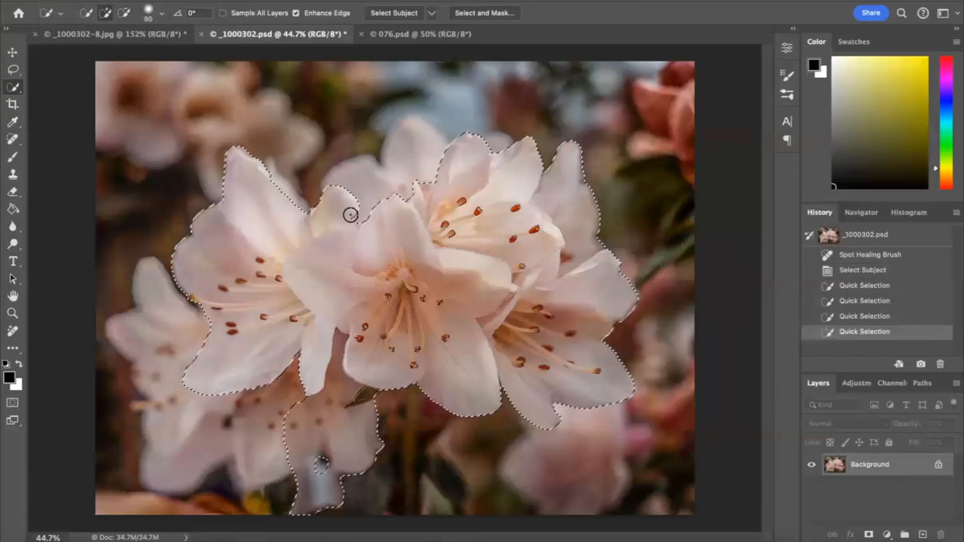
pyautogui.moveTo(329, 200); pyautogui.dragTo(428, 245)
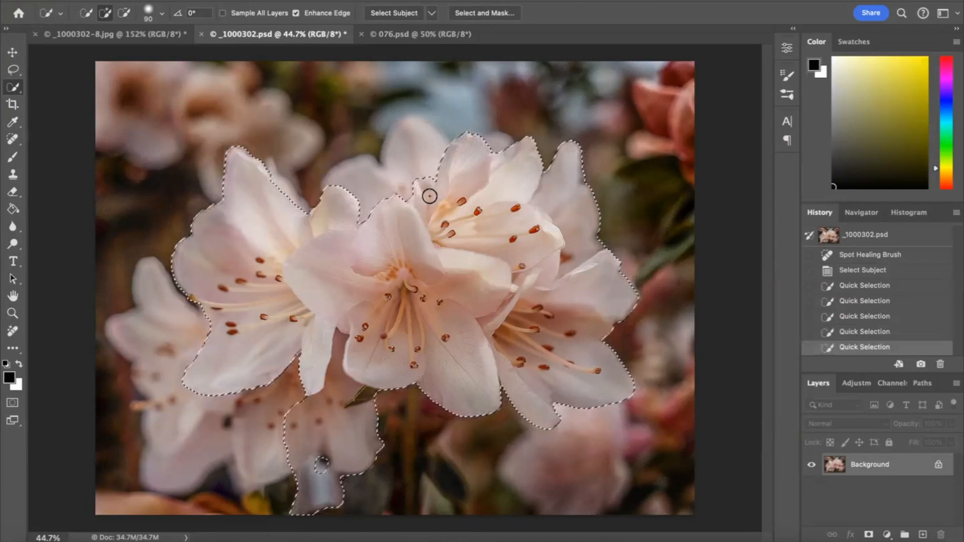
pyautogui.click(429, 195)
# Refine the selection around the narrow petal tip between the central and upper blossoms, and subtract the remaining out-of-focus blossoms
pyautogui.click(124, 13)
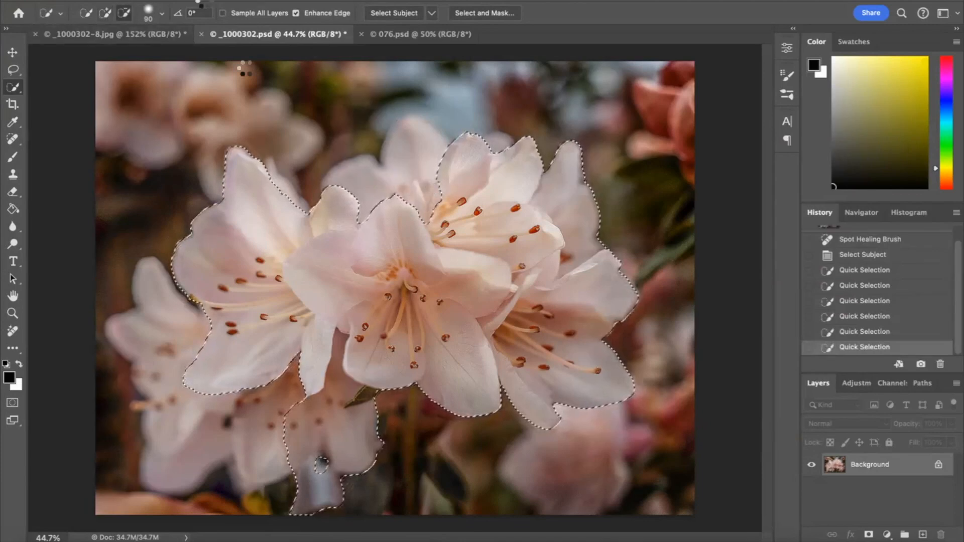
pyautogui.click(105, 12)
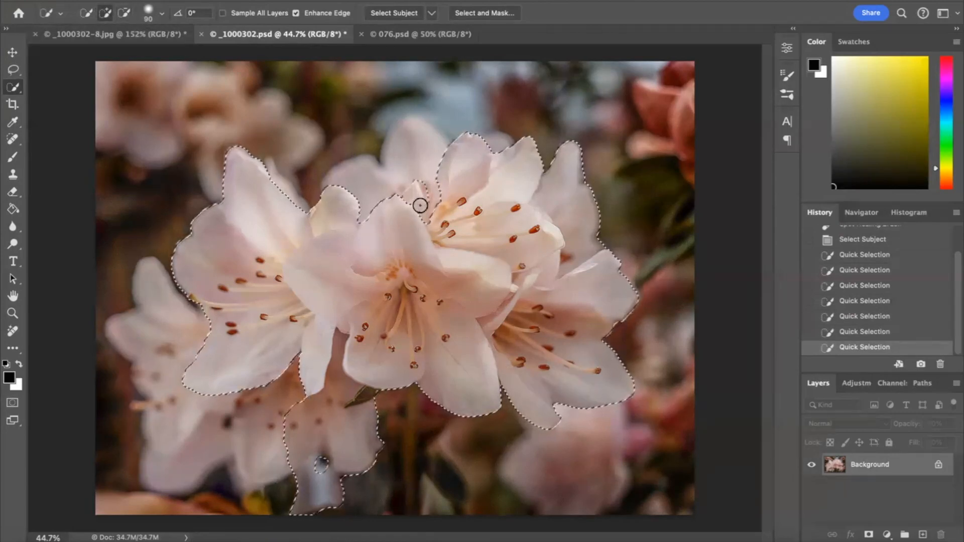
pyautogui.click(421, 215)
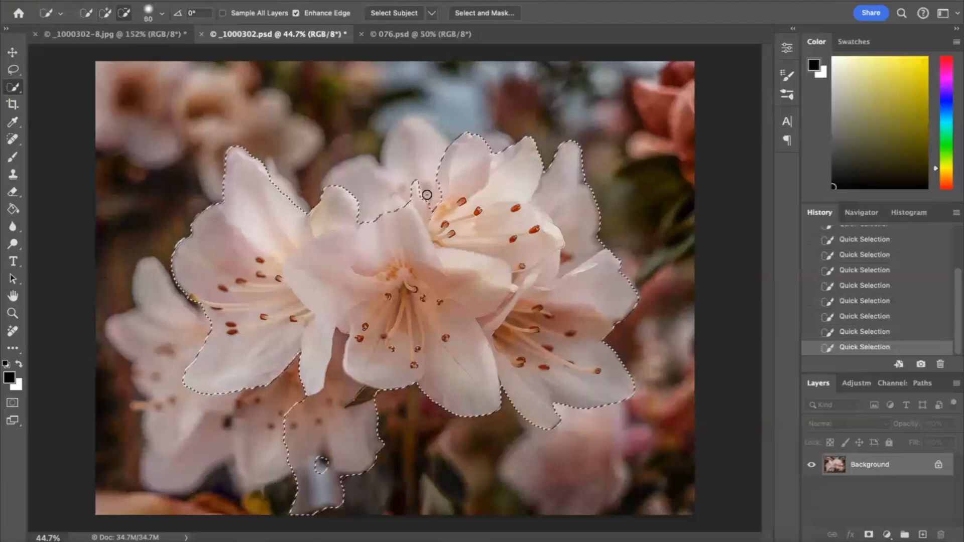
pyautogui.click(105, 13)
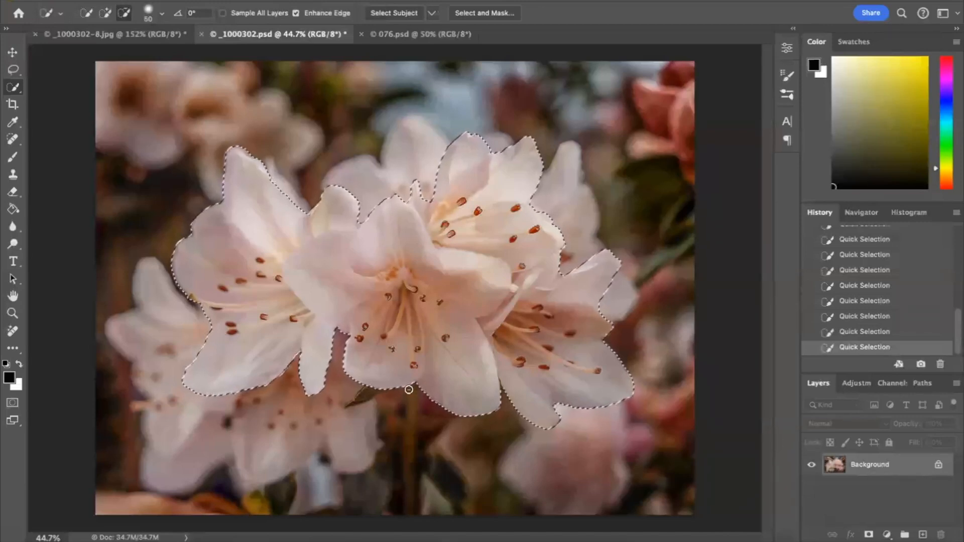
# Add the stem below the central blossom to the selection and trim away the background on both sides of it
pyautogui.click(106, 13)
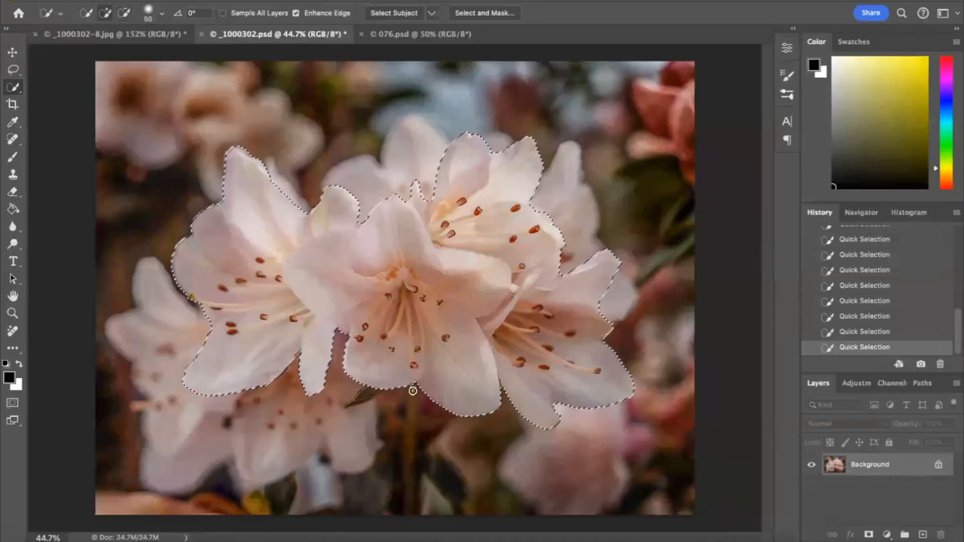
pyautogui.moveTo(411, 442); pyautogui.dragTo(405, 507)
pyautogui.click(124, 13)
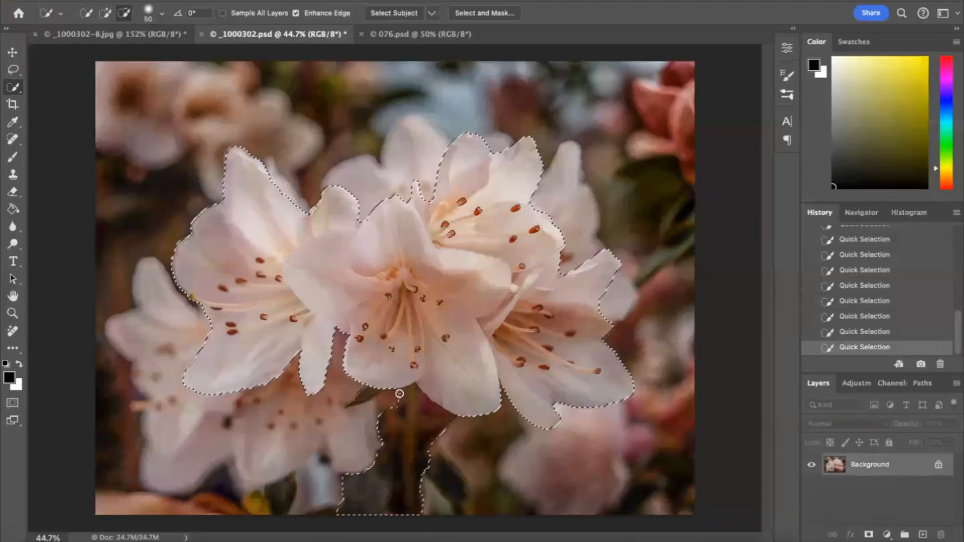
pyautogui.moveTo(401, 395); pyautogui.dragTo(393, 491)
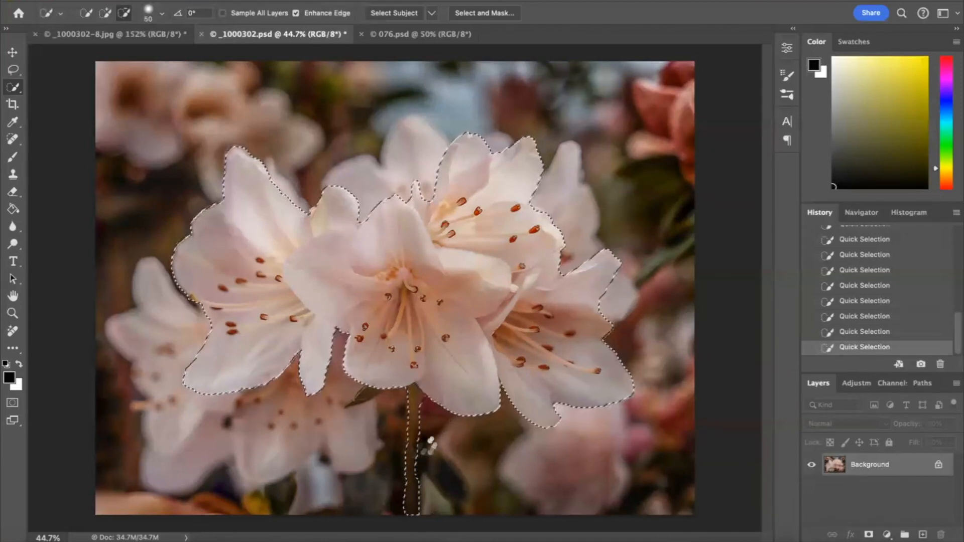
pyautogui.click(105, 12)
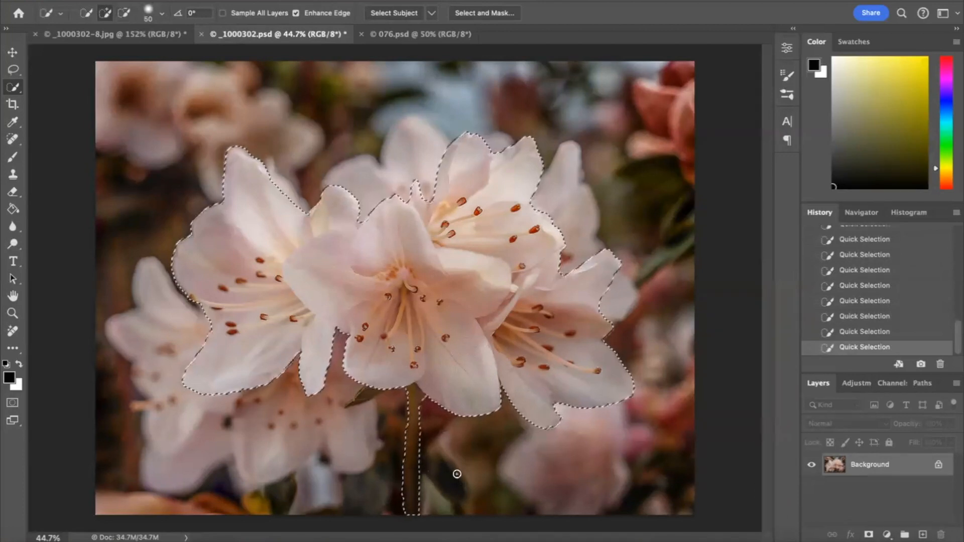
pyautogui.press('alt')
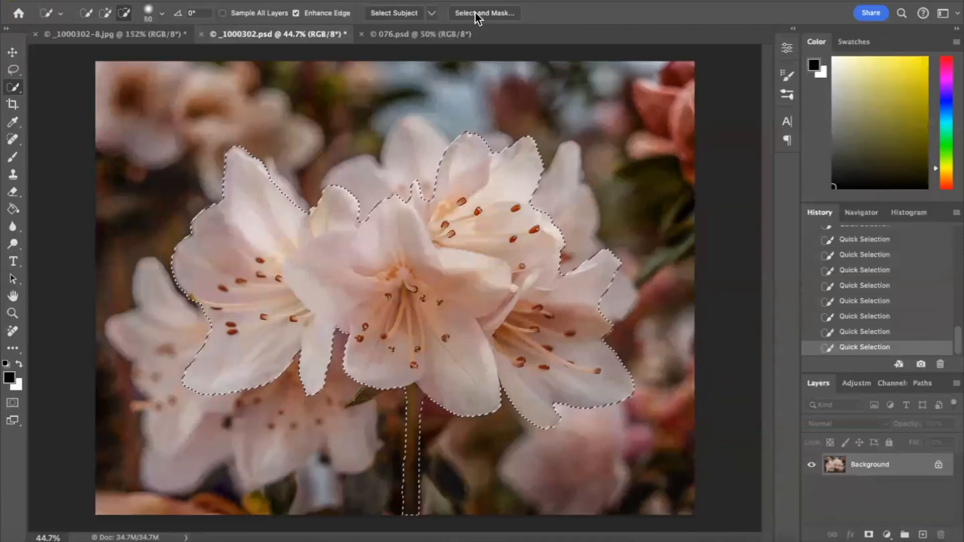
# Open the blossom and stem selection in Select and Mask, and review the view modes while keeping On Layers
pyautogui.click(294, 0)
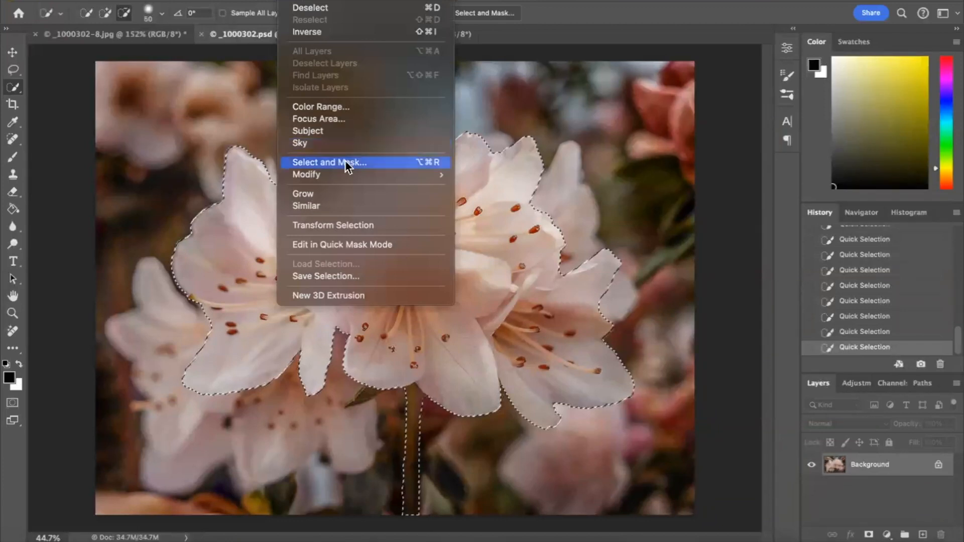
pyautogui.click(538, 10)
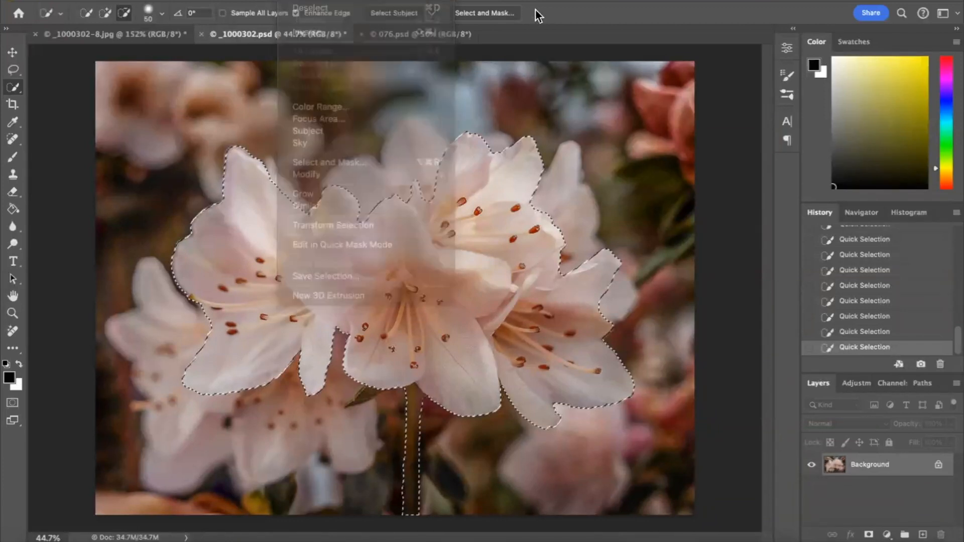
pyautogui.click(486, 12)
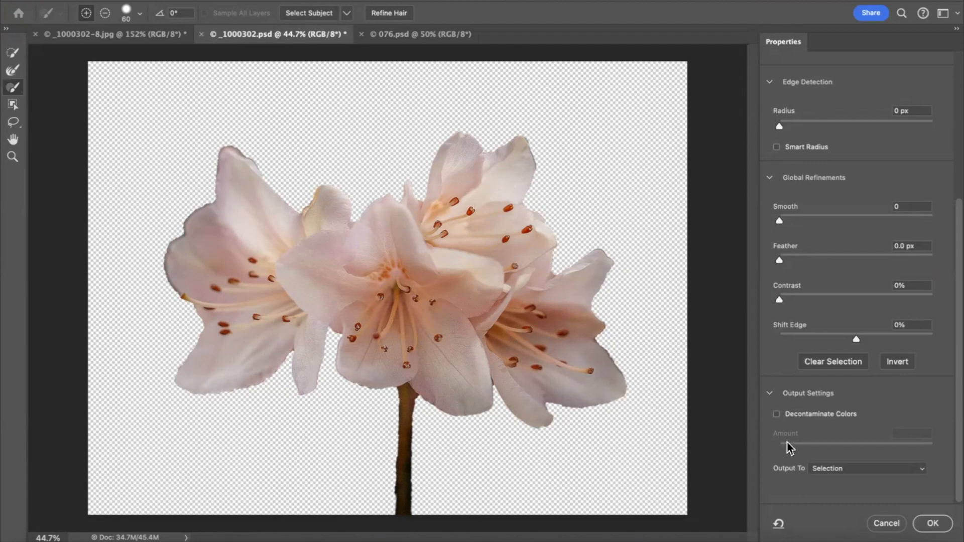
pyautogui.moveTo(954, 293); pyautogui.dragTo(953, 99)
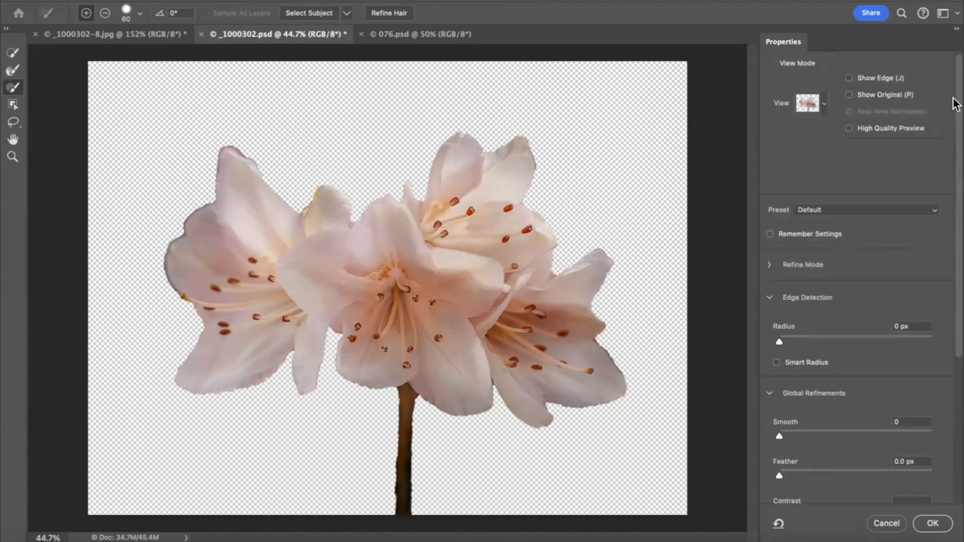
pyautogui.click(824, 105)
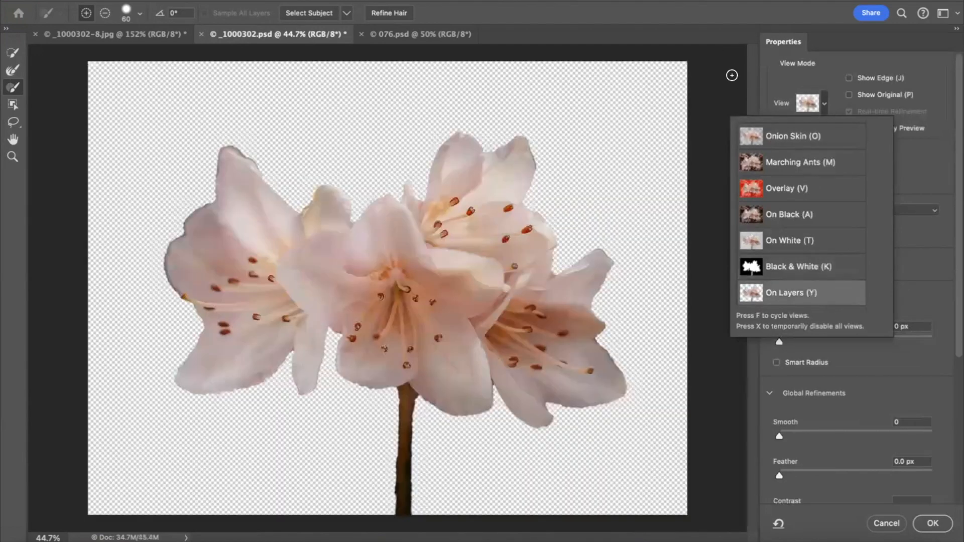
pyautogui.click(933, 170)
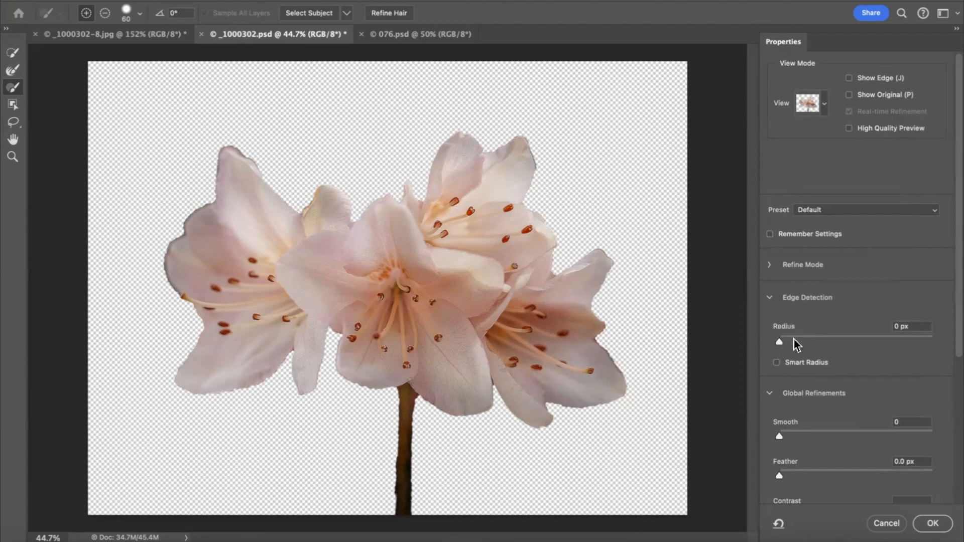
# Set the edge detection radius to 20 px and enable Smart Radius for the blossom selection
pyautogui.moveTo(778, 342); pyautogui.dragTo(793, 342)
pyautogui.moveTo(826, 342); pyautogui.dragTo(853, 342)
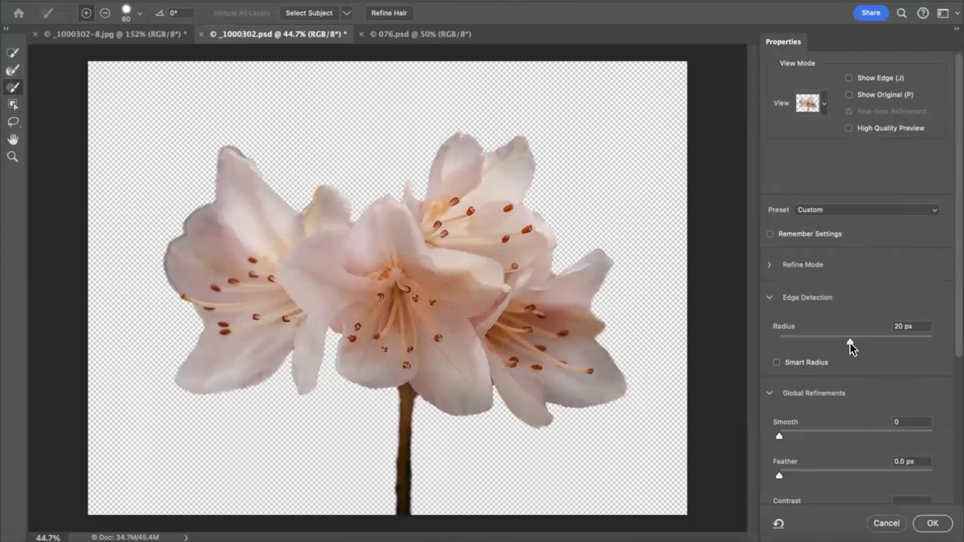
pyautogui.click(776, 362)
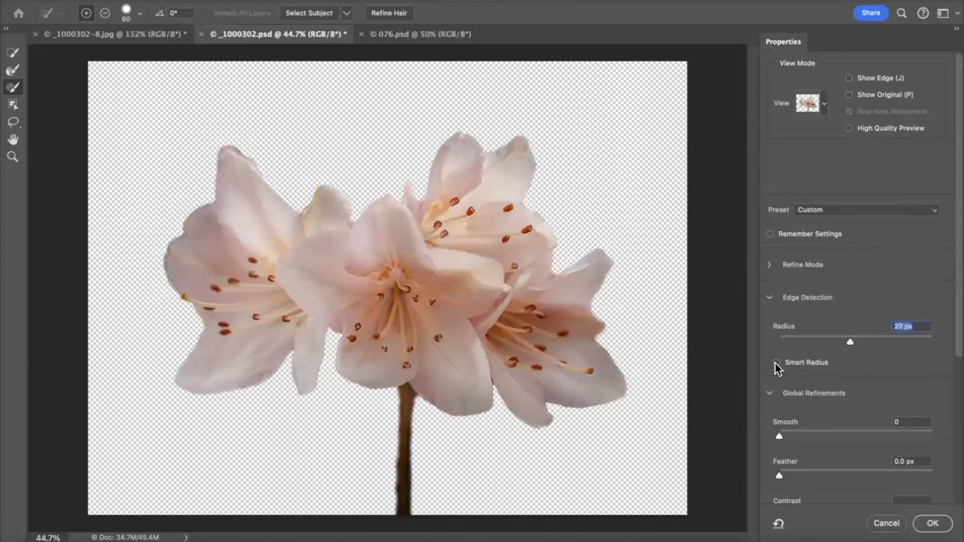
pyautogui.click(776, 363)
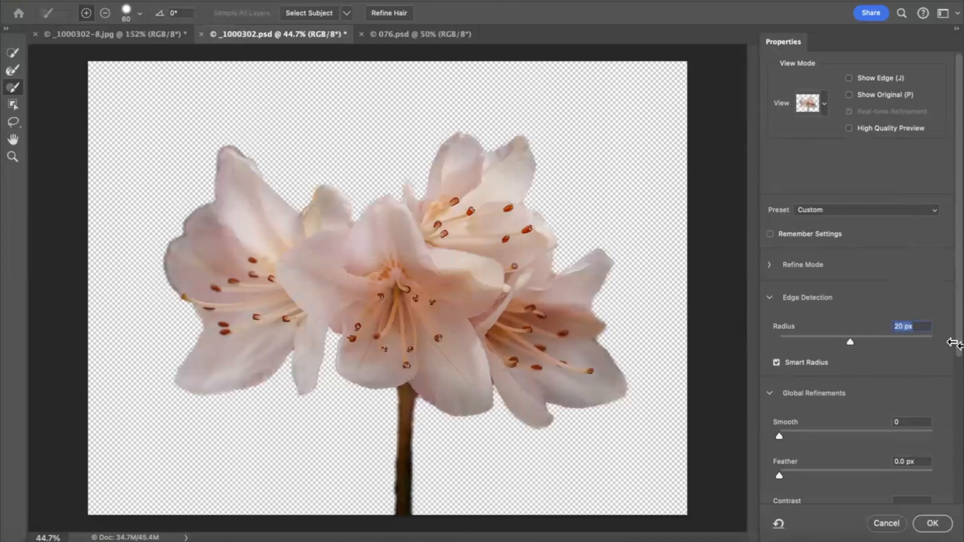
# Soften the selection outline with a Smooth value of 12 and a Feather of 5 px
pyautogui.moveTo(955, 344); pyautogui.dragTo(955, 393)
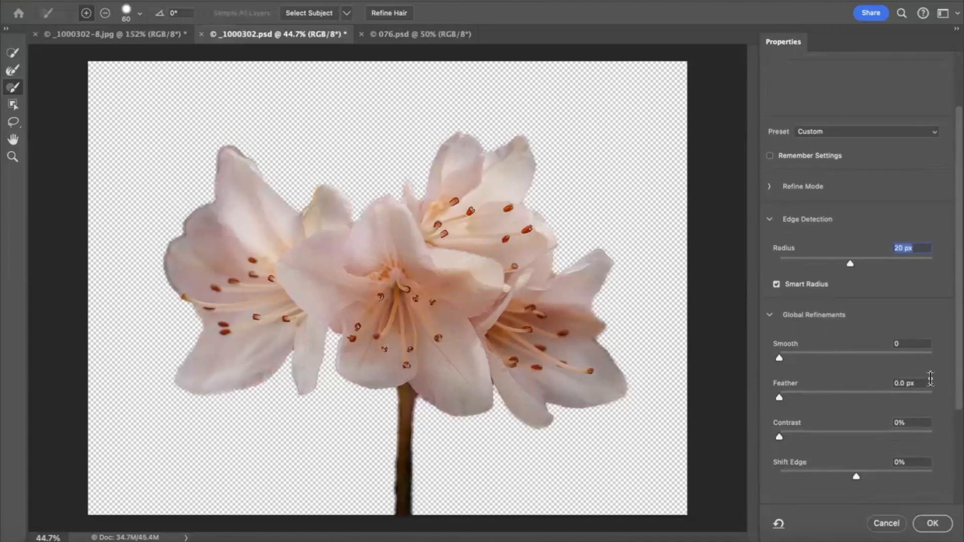
pyautogui.moveTo(779, 359); pyautogui.dragTo(799, 358)
pyautogui.moveTo(779, 397); pyautogui.dragTo(823, 402)
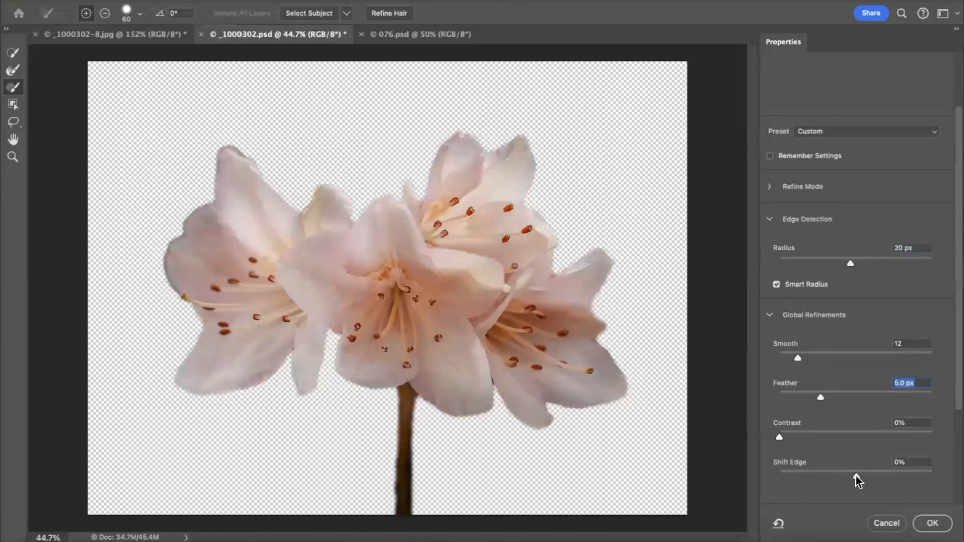
# Contract the selection outline by setting Shift Edge to -50%
pyautogui.moveTo(855, 476); pyautogui.dragTo(855, 477)
pyautogui.moveTo(851, 476); pyautogui.dragTo(826, 478)
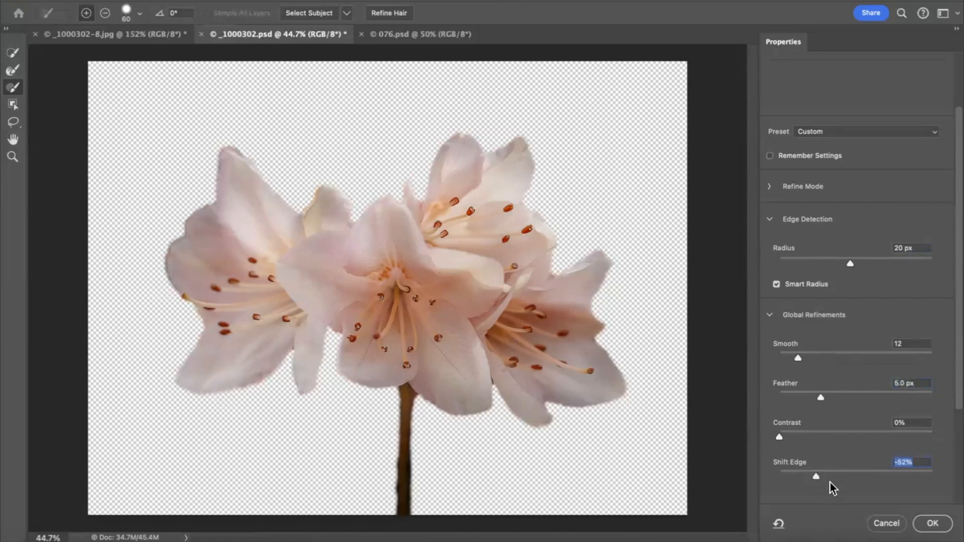
pyautogui.write('50')
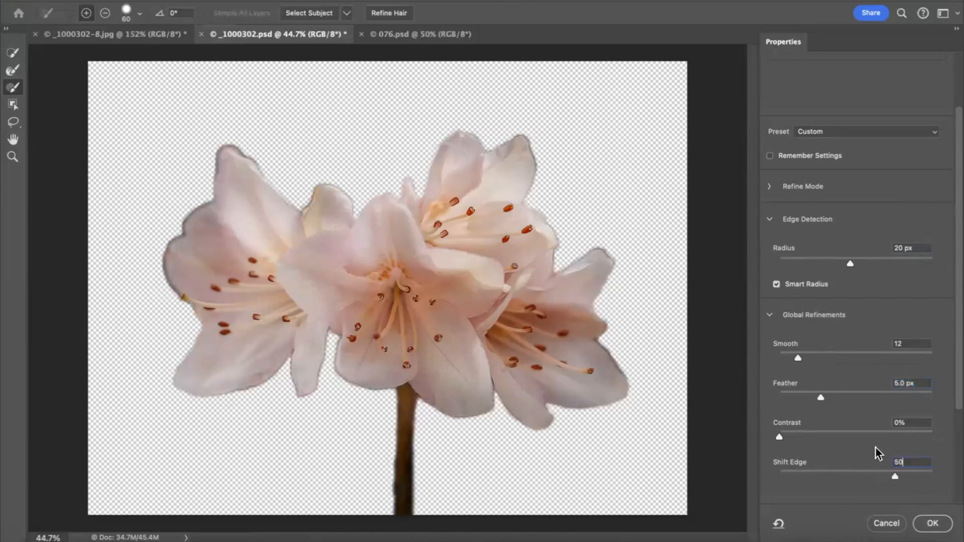
pyautogui.moveTo(899, 462); pyautogui.dragTo(894, 462)
pyautogui.write('6')
pyautogui.write('-')
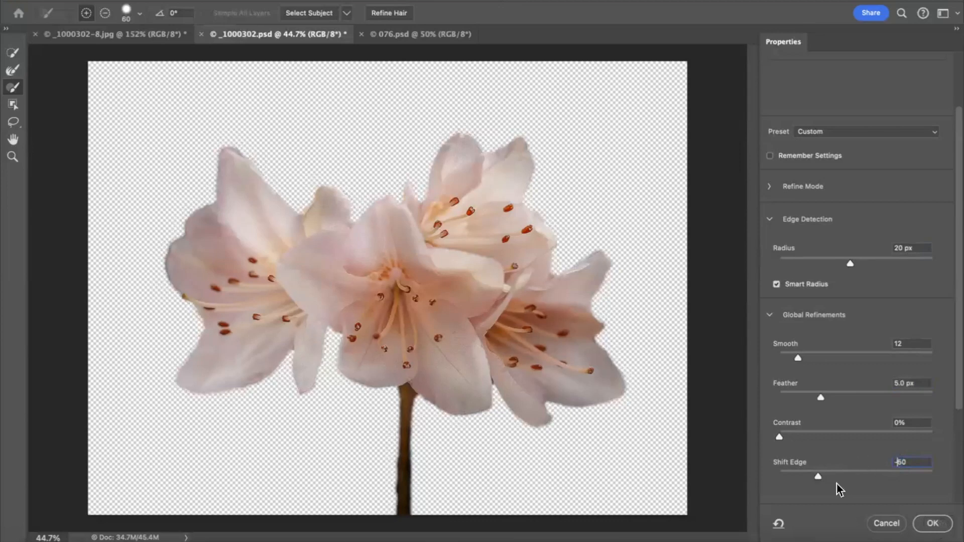
# Confirm the edge shift and enable Decontaminate Colors in the output settings
pyautogui.moveTo(957, 371); pyautogui.dragTo(957, 481)
pyautogui.scroll(1, 916, 470)
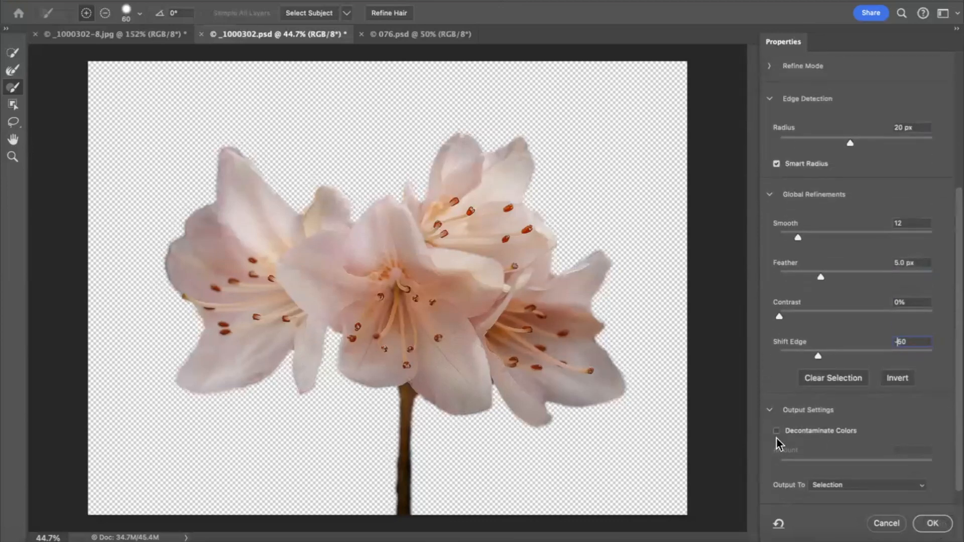
pyautogui.press('Return')
pyautogui.click(777, 431)
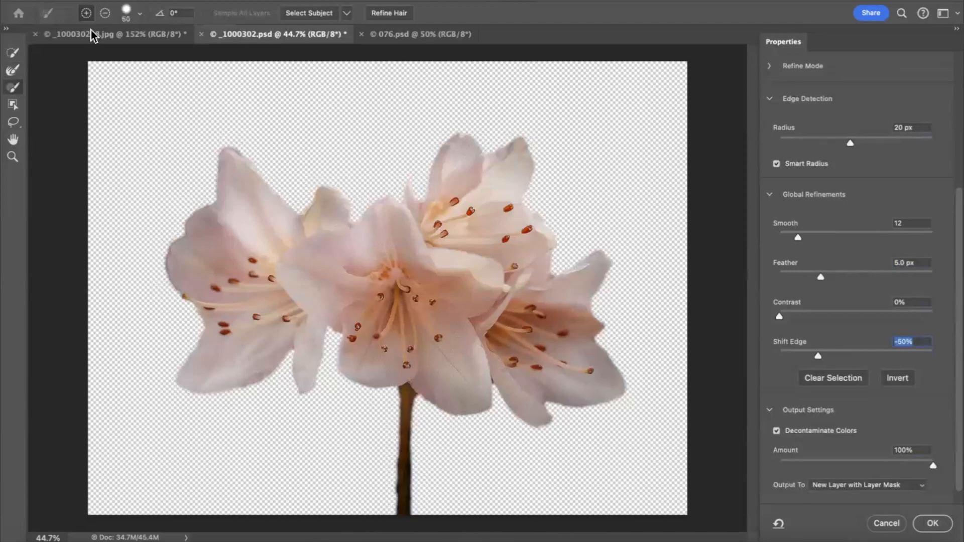
# Subtract the leftover fringe around the upper petal tip and outer edge of the left blossom with the refinement brush
pyautogui.click(105, 13)
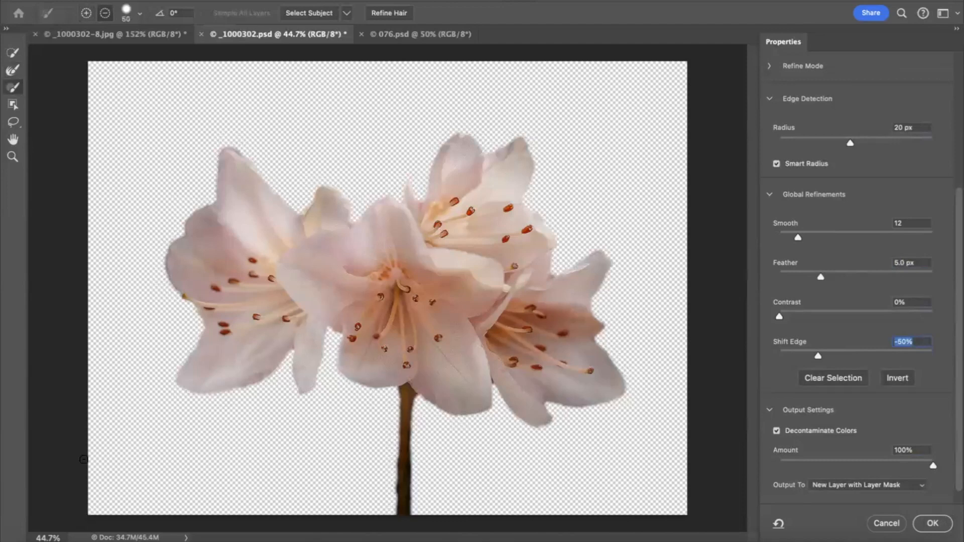
pyautogui.click(12, 156)
pyautogui.moveTo(499, 373); pyautogui.dragTo(517, 362)
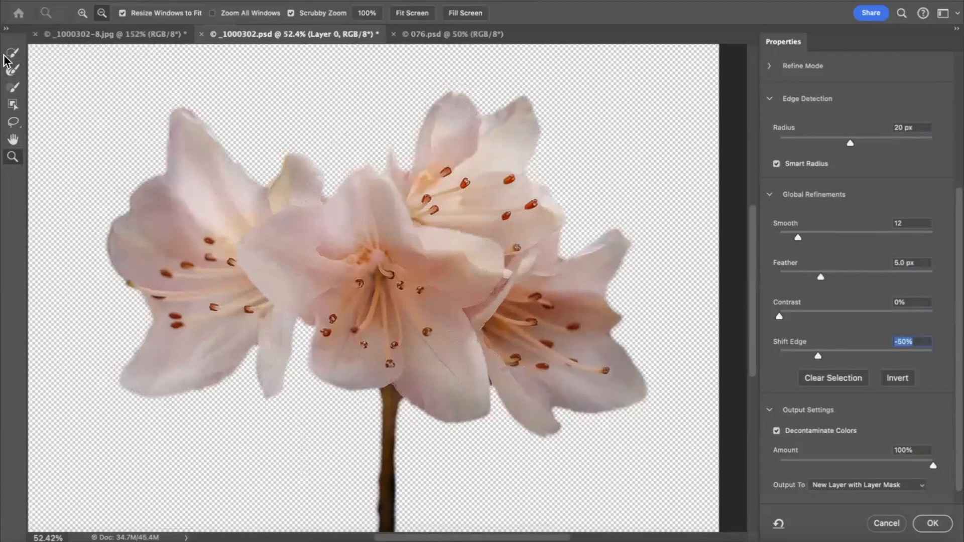
pyautogui.click(12, 87)
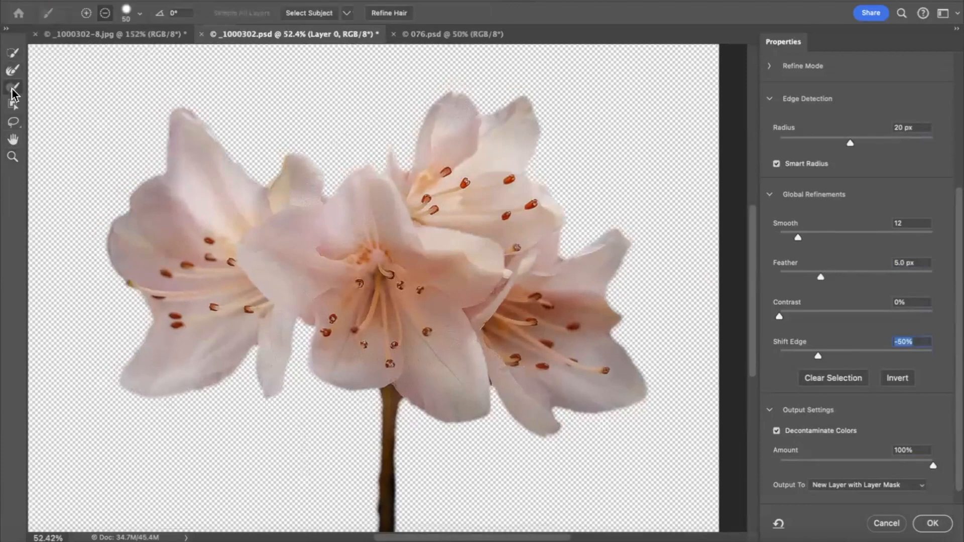
pyautogui.click(105, 13)
pyautogui.click(140, 14)
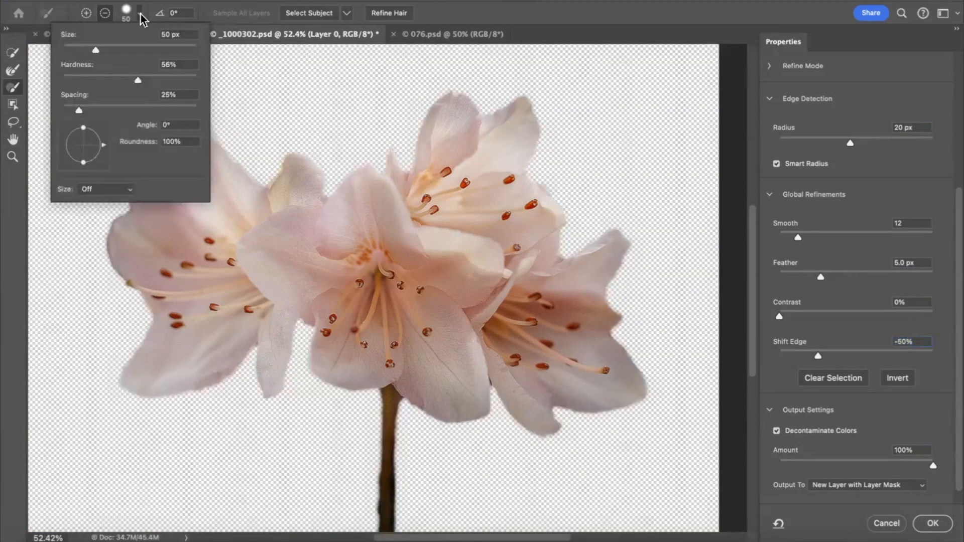
pyautogui.click(140, 14)
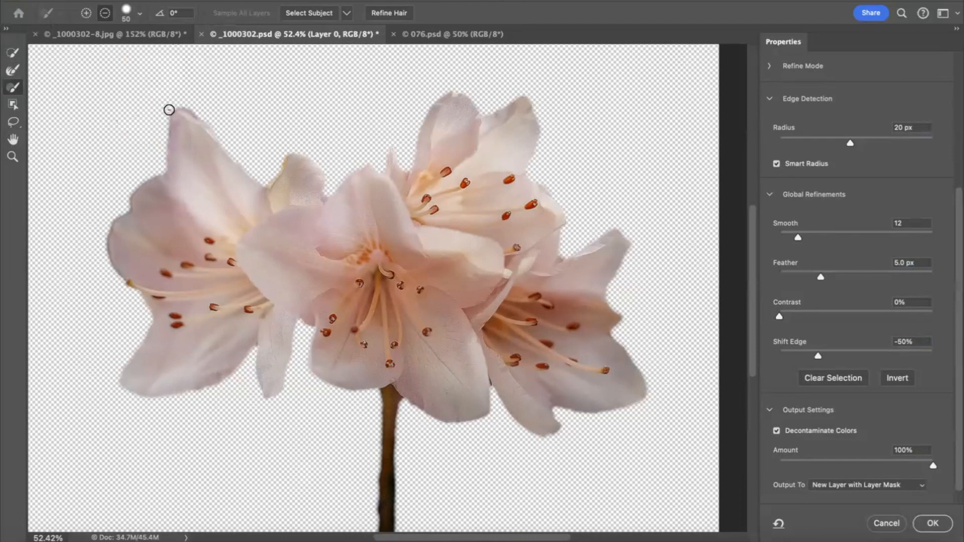
pyautogui.moveTo(168, 117); pyautogui.dragTo(162, 137)
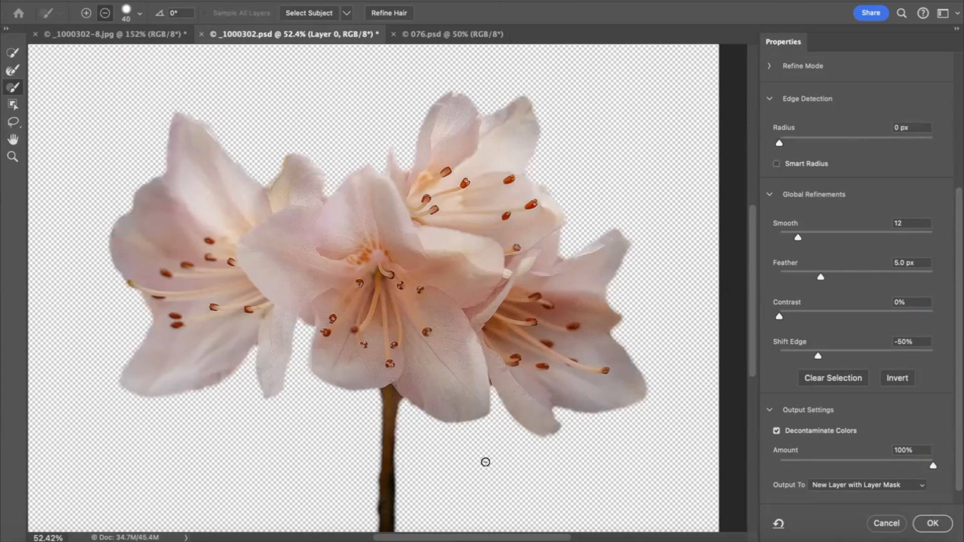
# Add the missing edges of the stem back to the selection along its length with a brush of size 60
pyautogui.press('[')
pyautogui.press('[')
pyautogui.press('[')
pyautogui.press('[')
pyautogui.press('[')
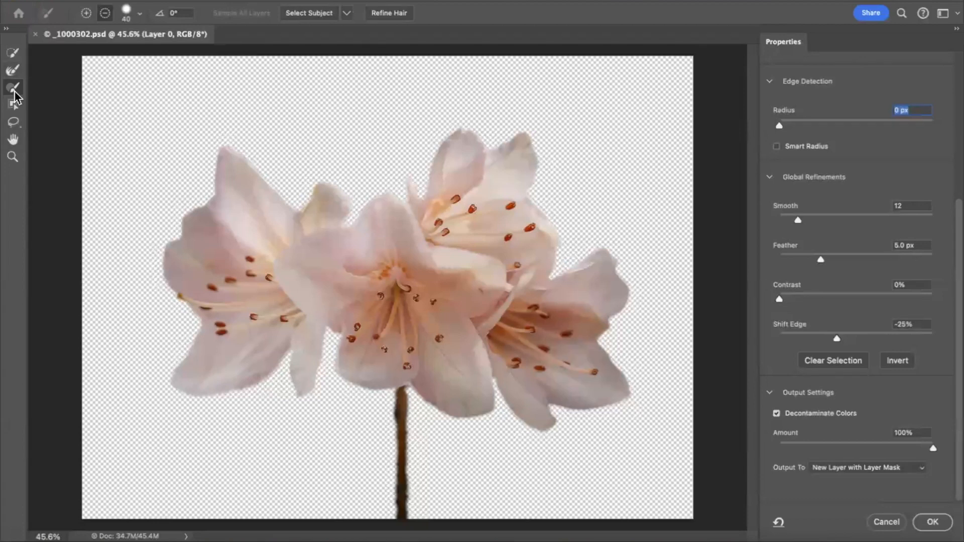
pyautogui.click(87, 13)
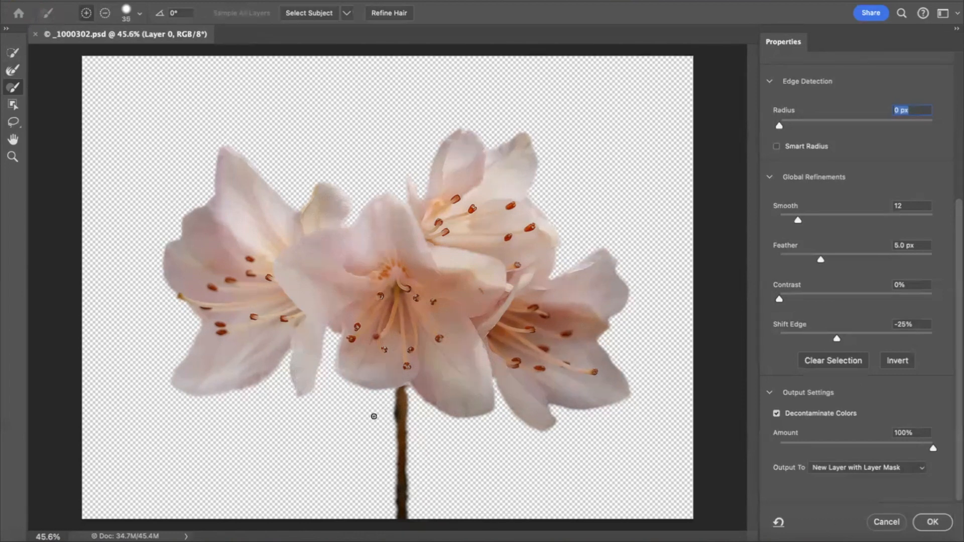
pyautogui.press(']')
pyautogui.press(']')
pyautogui.press(']')
pyautogui.moveTo(398, 516); pyautogui.dragTo(402, 508)
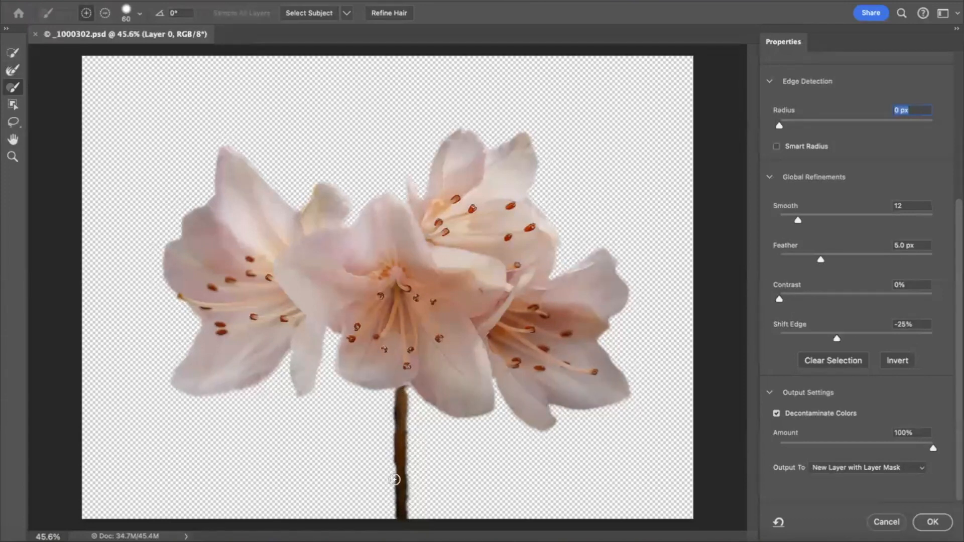
pyautogui.moveTo(395, 507)
pyautogui.mouseDown()
pyautogui.moveTo(387, 517)
pyautogui.moveTo(437, 517)
pyautogui.mouseUp()
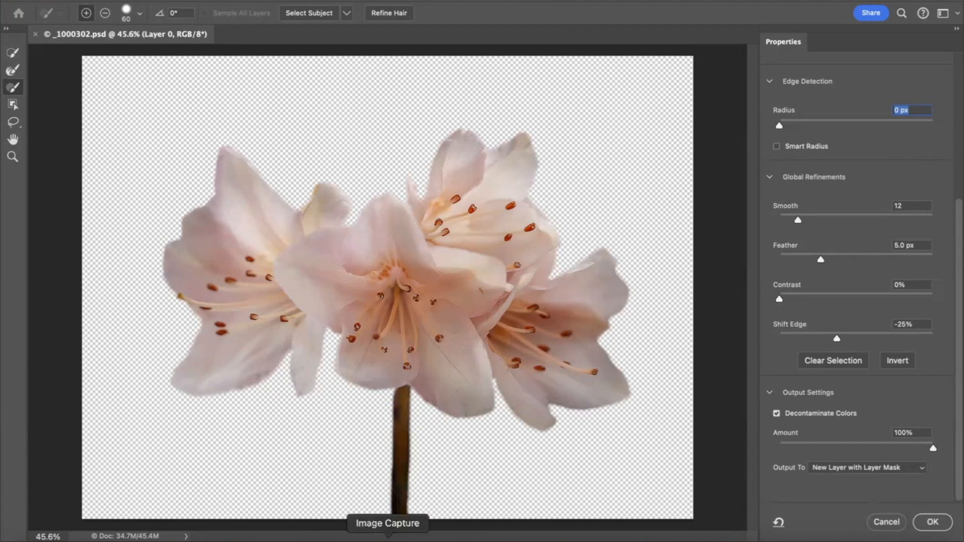
# Apply the refined selection as a new layer with a layer mask
pyautogui.press('[')
pyautogui.press('[')
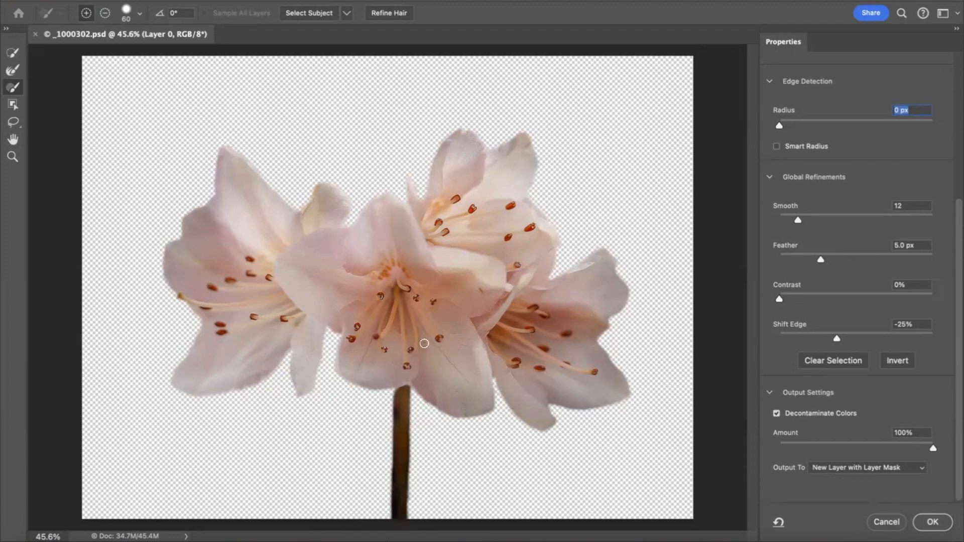
pyautogui.press('[')
pyautogui.click(933, 522)
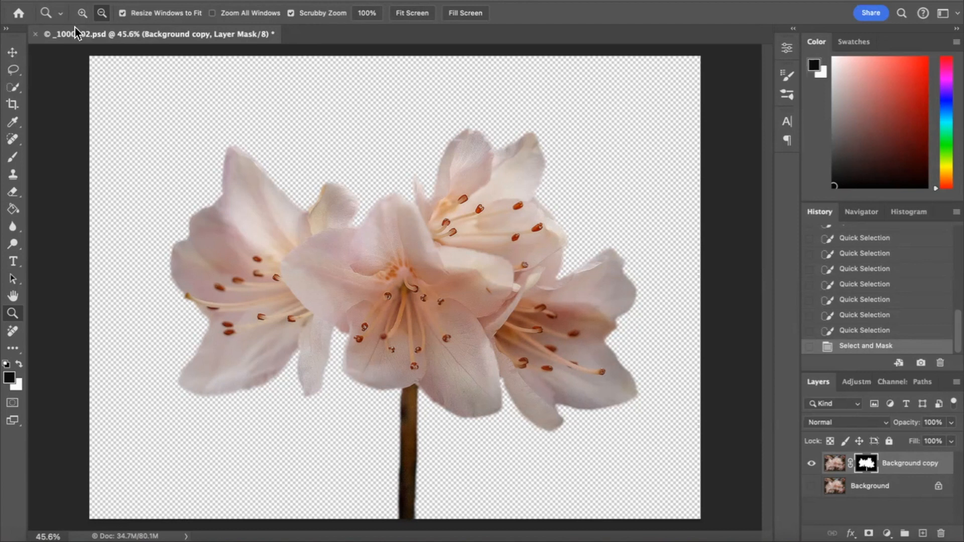
# Open the blurred background image 076.psd from the Desktop
pyautogui.click(124, 0)
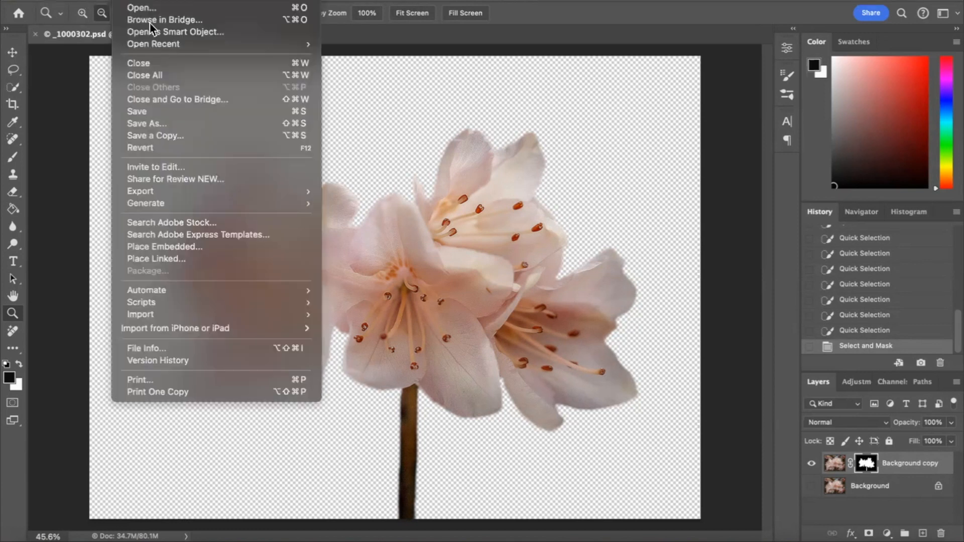
pyautogui.click(162, 10)
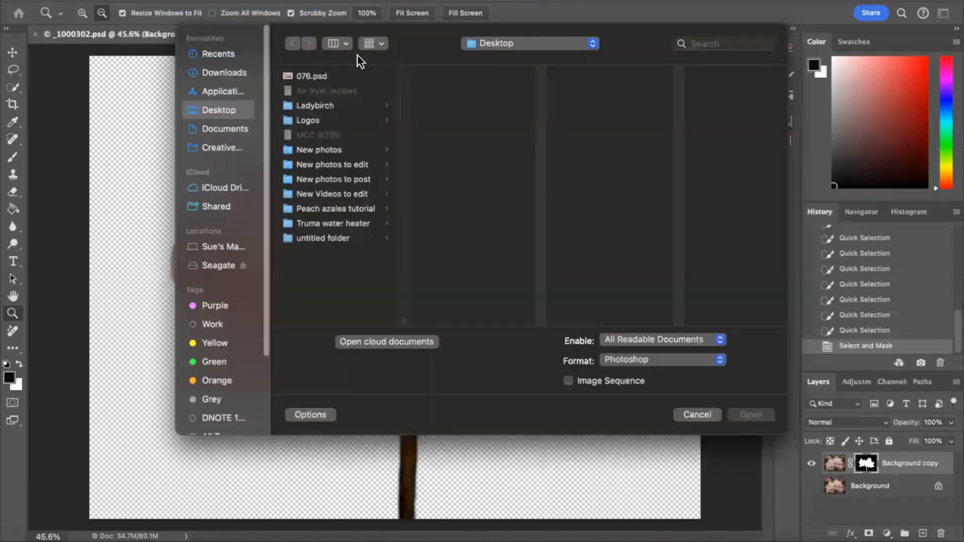
pyautogui.click(309, 77)
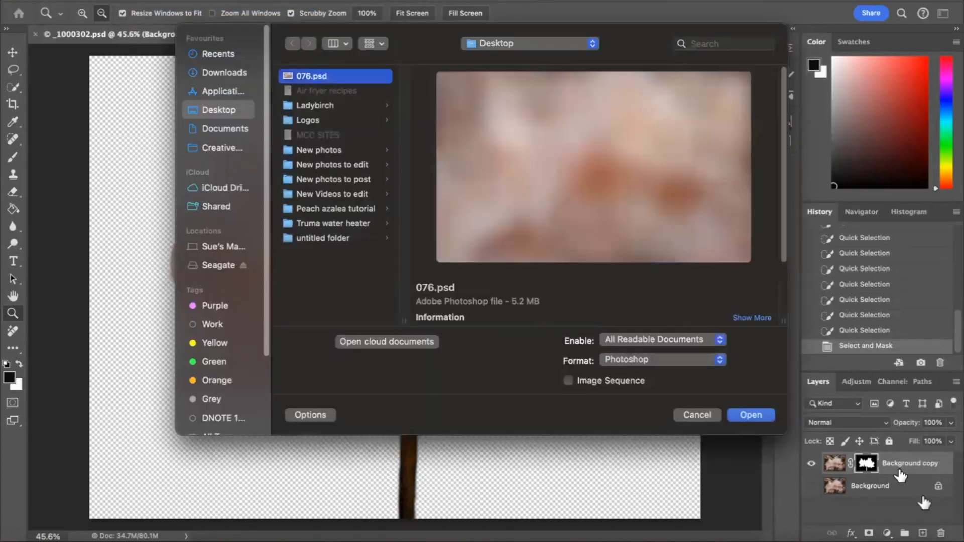
pyautogui.click(756, 415)
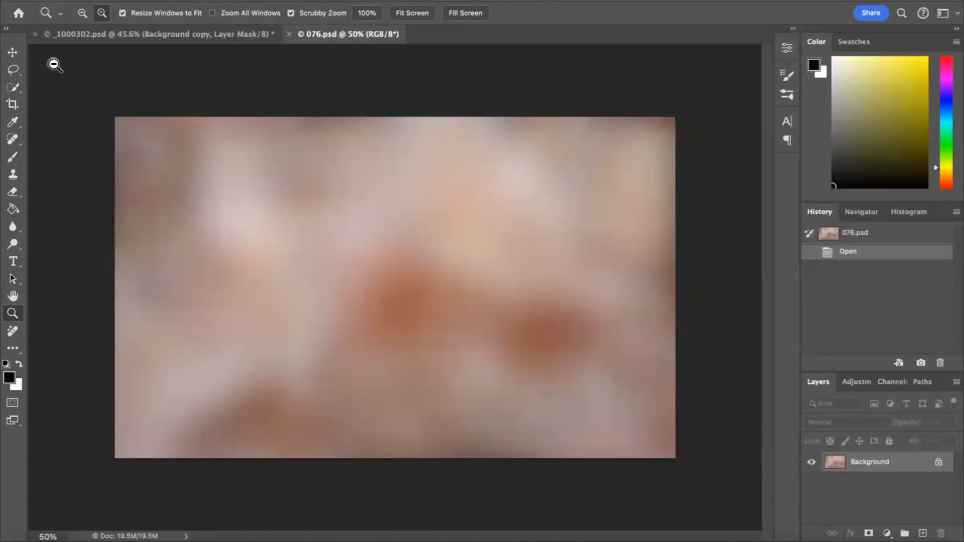
# Copy the blurred image with the Move tool into the _1000302.psd document as a new layer
pyautogui.click(13, 54)
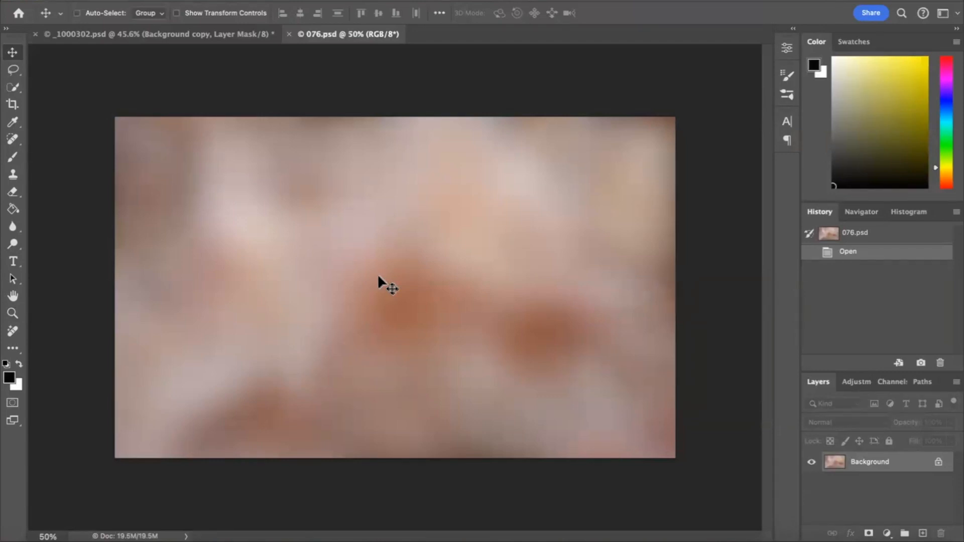
pyautogui.moveTo(378, 276); pyautogui.dragTo(220, 58)
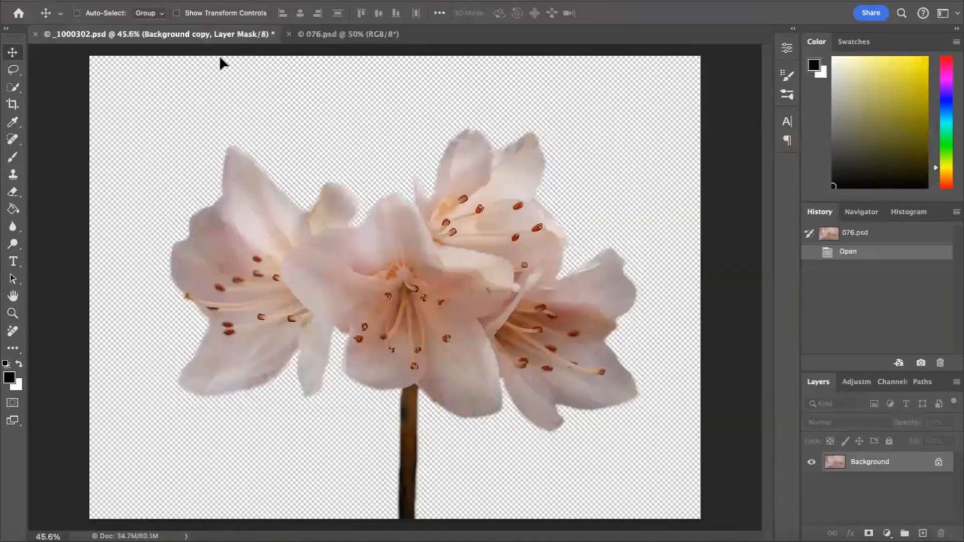
pyautogui.moveTo(291, 135); pyautogui.dragTo(290, 135)
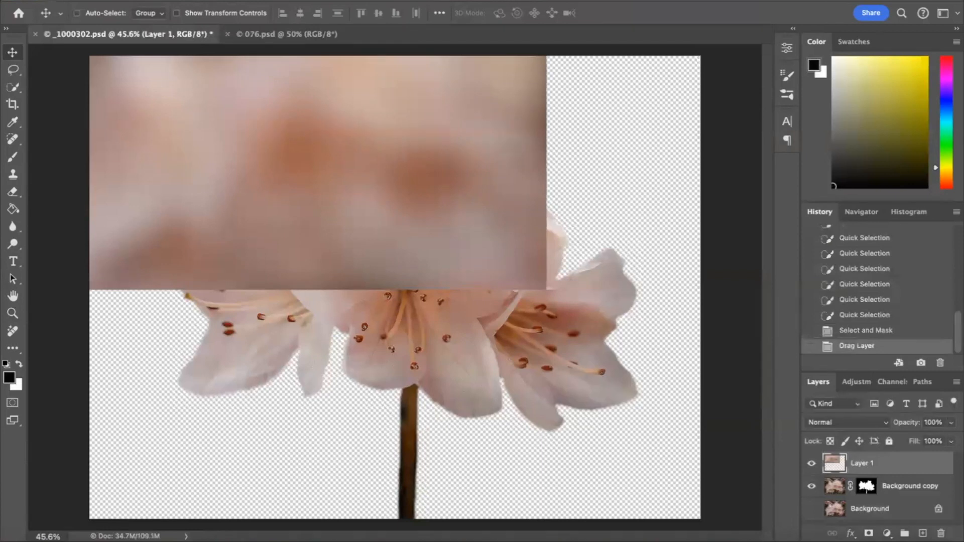
# Free Transform the blurred layer, repositioning it and scaling it to about 153% so it covers the whole canvas
pyautogui.click(154, 0)
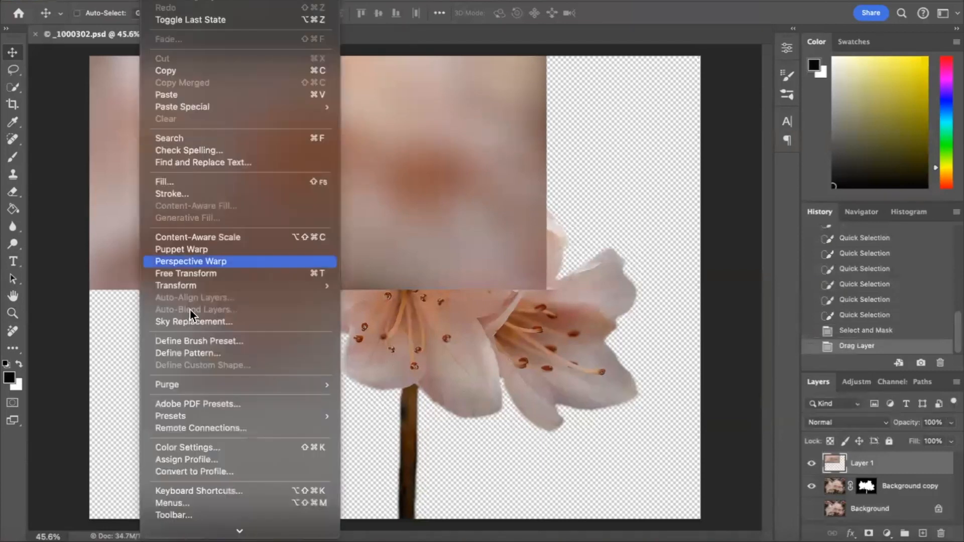
pyautogui.click(216, 275)
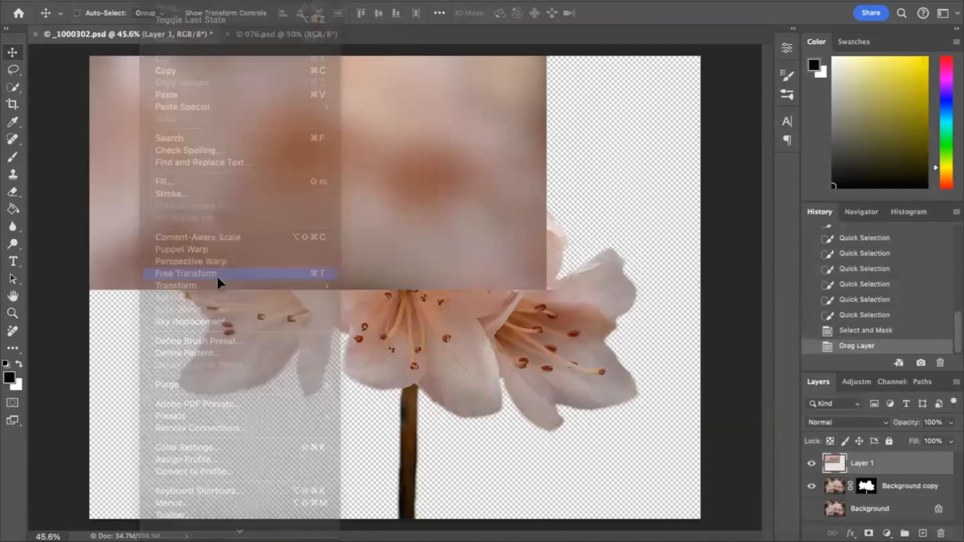
pyautogui.moveTo(283, 130); pyautogui.dragTo(323, 206)
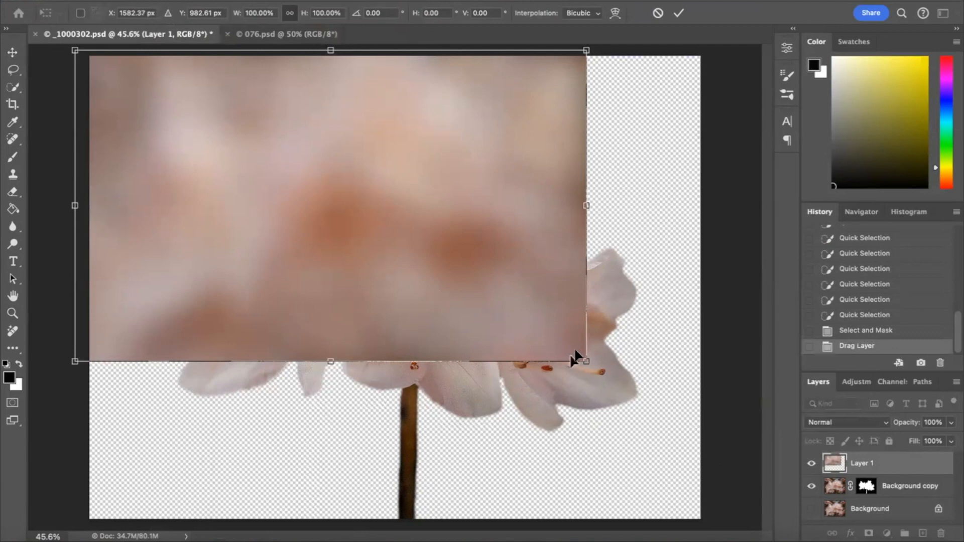
pyautogui.moveTo(586, 362); pyautogui.dragTo(693, 488)
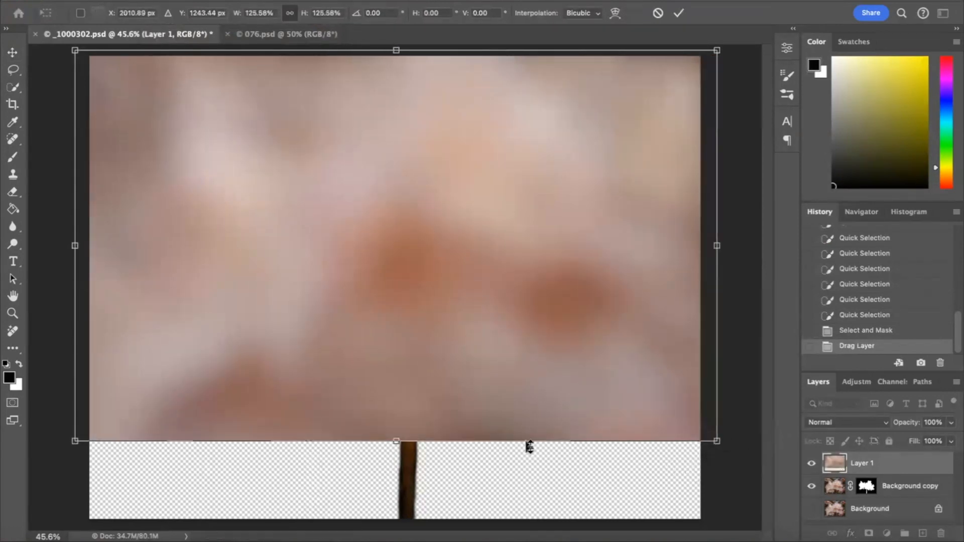
pyautogui.moveTo(396, 442); pyautogui.dragTo(411, 526)
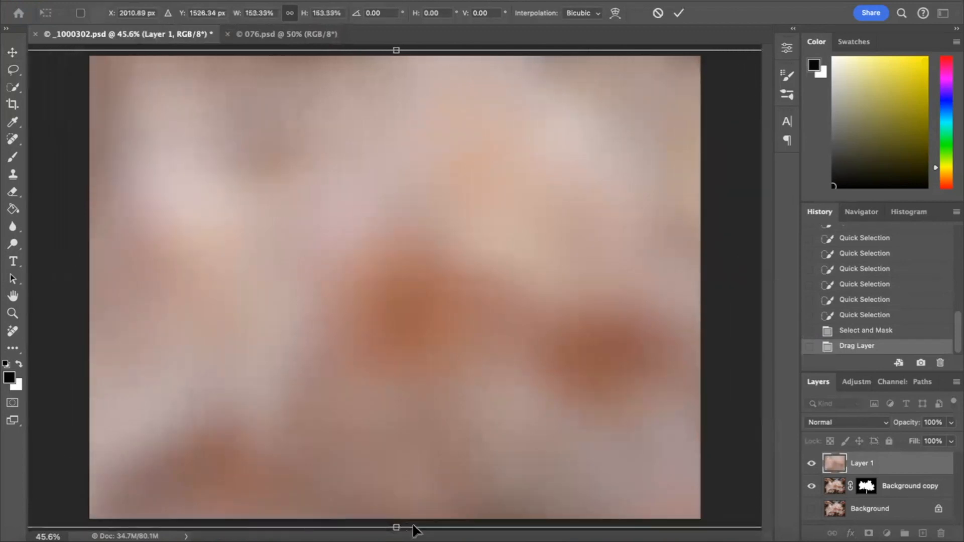
pyautogui.click(679, 12)
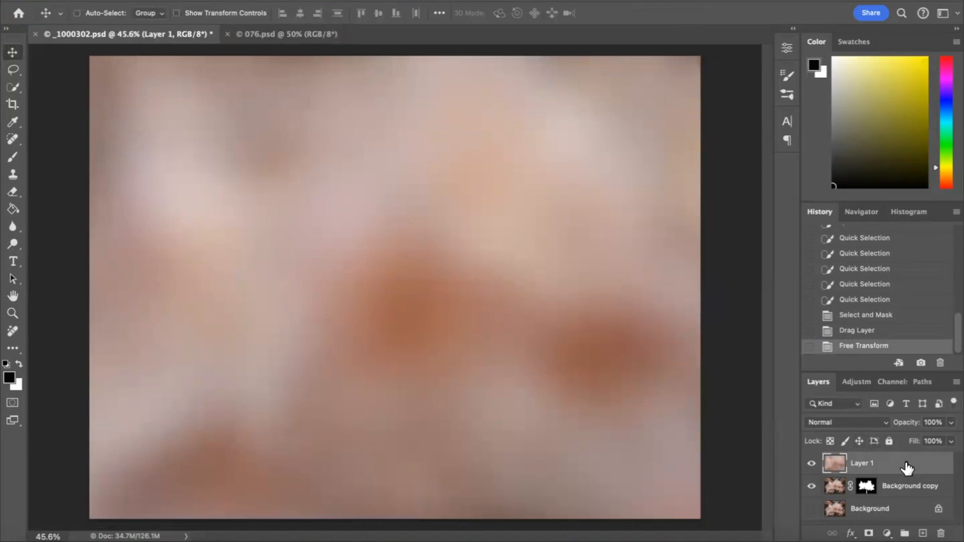
# Move the blurred layer beneath the masked flower layer and rename it "Blurred background"
pyautogui.moveTo(907, 468); pyautogui.dragTo(909, 488)
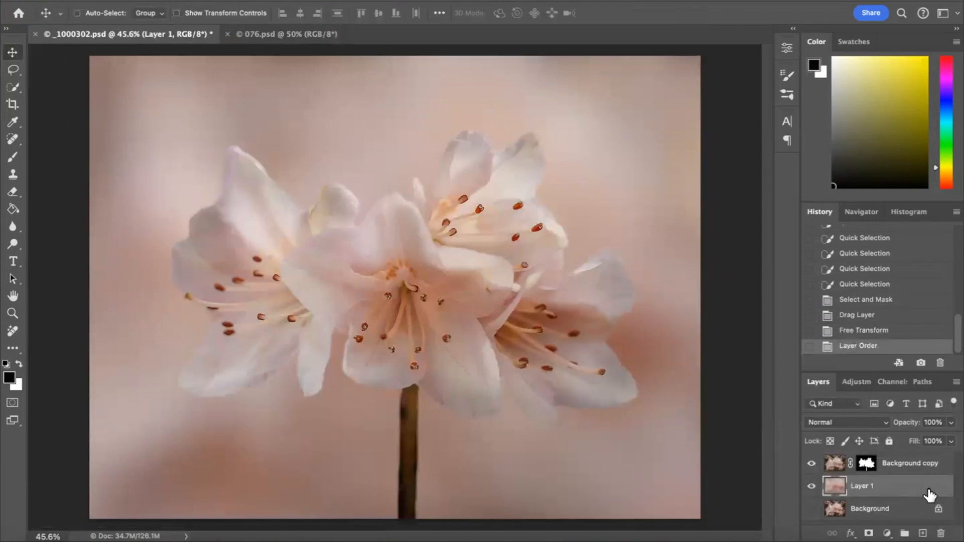
pyautogui.doubleClick(868, 491)
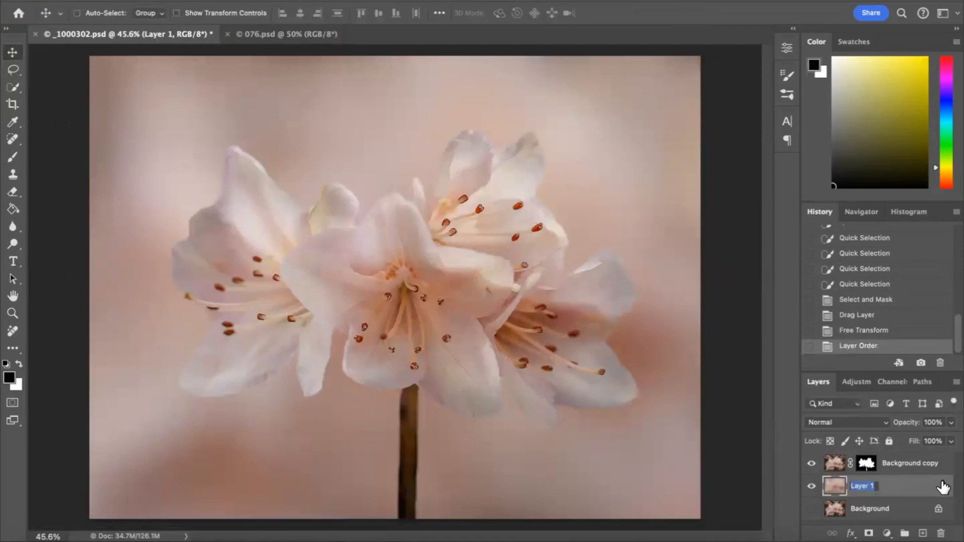
pyautogui.write('Blurred background')
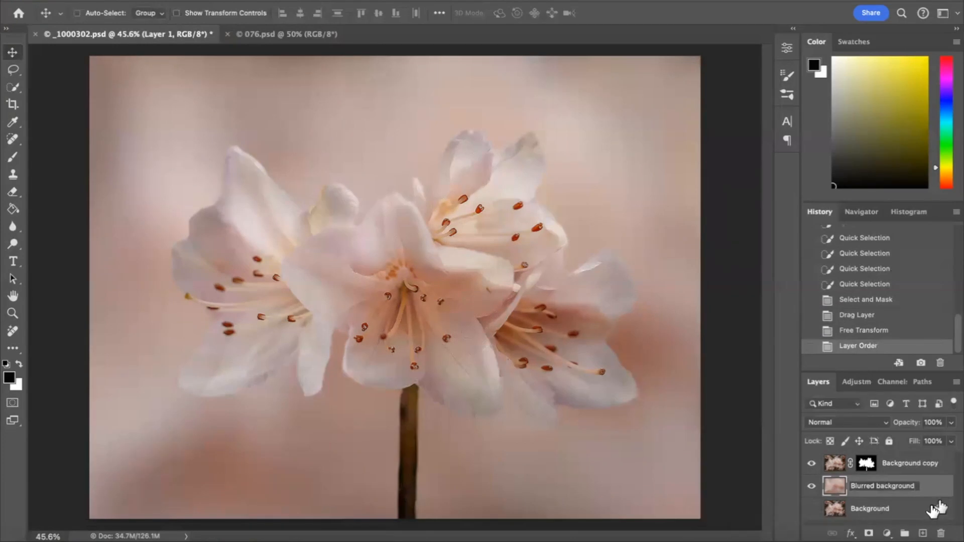
pyautogui.press('Return')
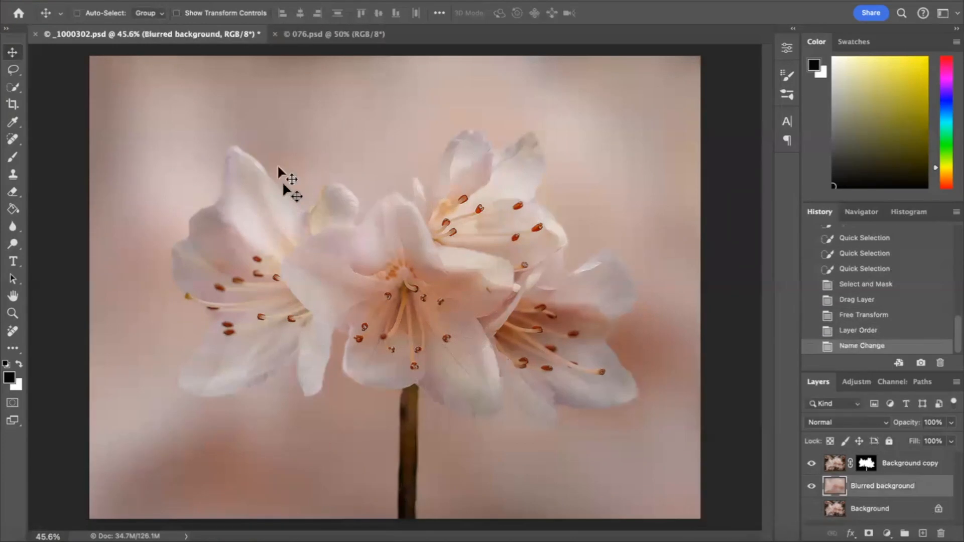
# Crop the image slightly tighter on all sides, keeping the blossoms centred and the stem running off the lower edge
pyautogui.click(14, 105)
pyautogui.moveTo(91, 58); pyautogui.dragTo(104, 75)
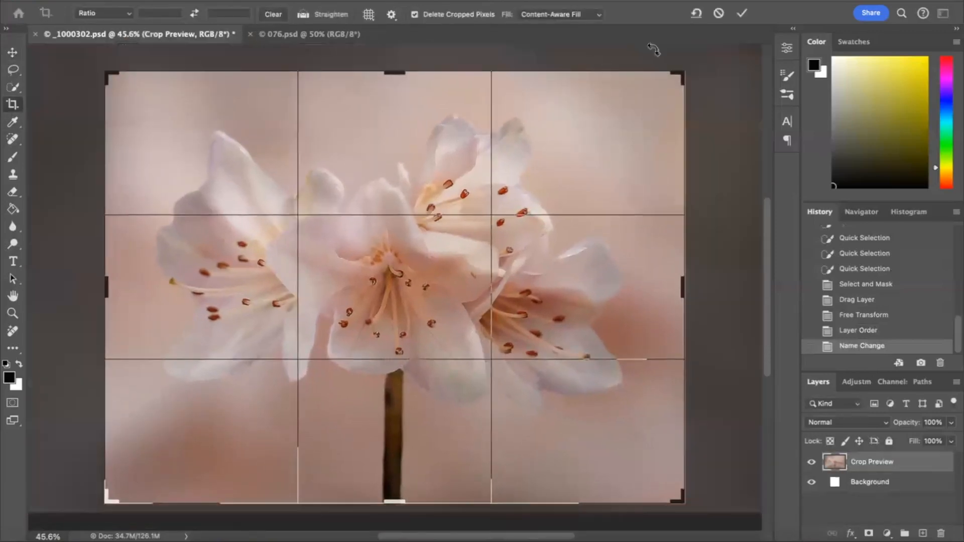
pyautogui.moveTo(682, 74); pyautogui.dragTo(669, 78)
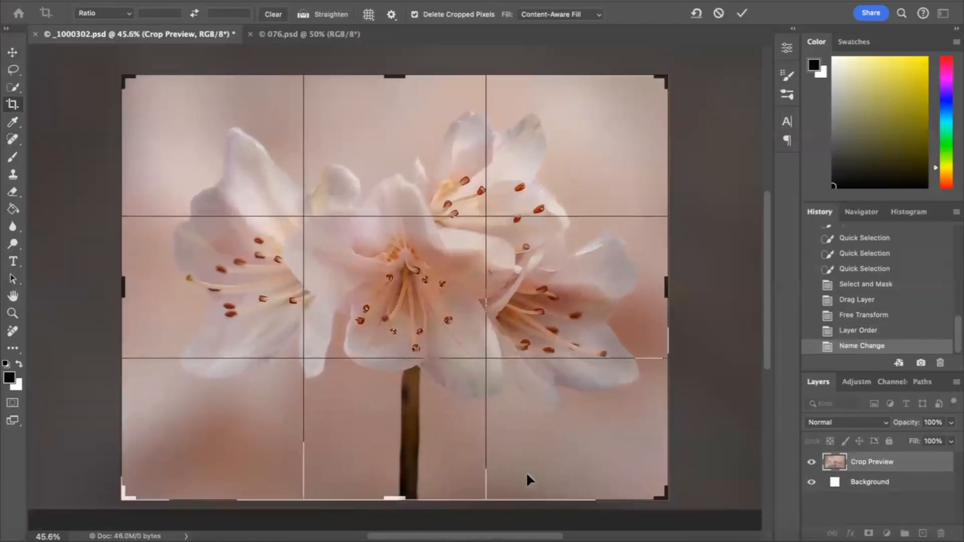
pyautogui.moveTo(397, 500); pyautogui.dragTo(398, 493)
pyautogui.moveTo(470, 319); pyautogui.dragTo(465, 318)
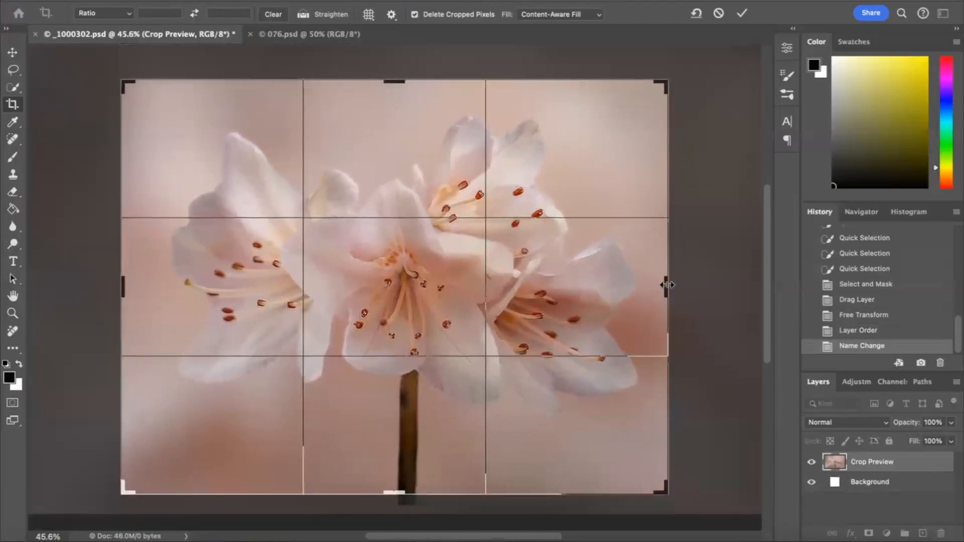
pyautogui.moveTo(668, 287); pyautogui.dragTo(672, 287)
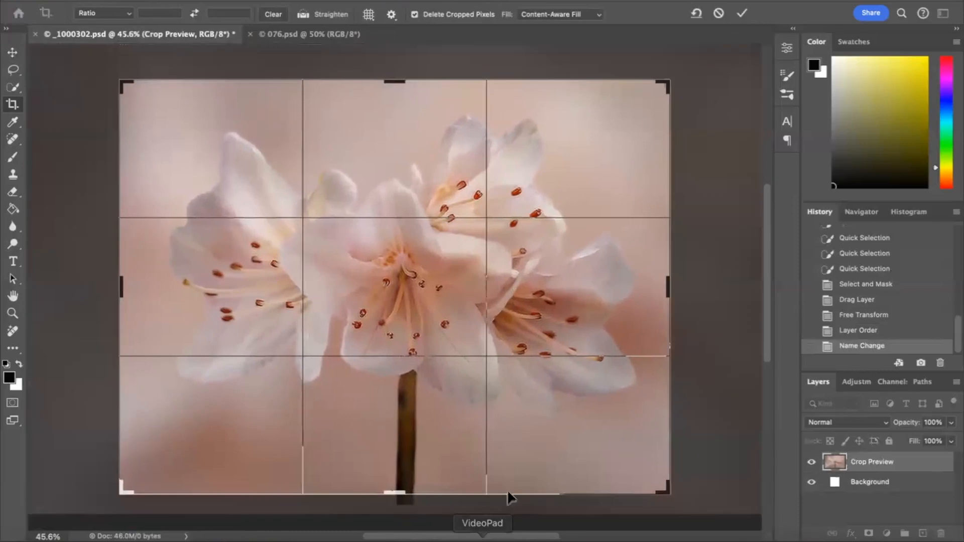
pyautogui.click(741, 15)
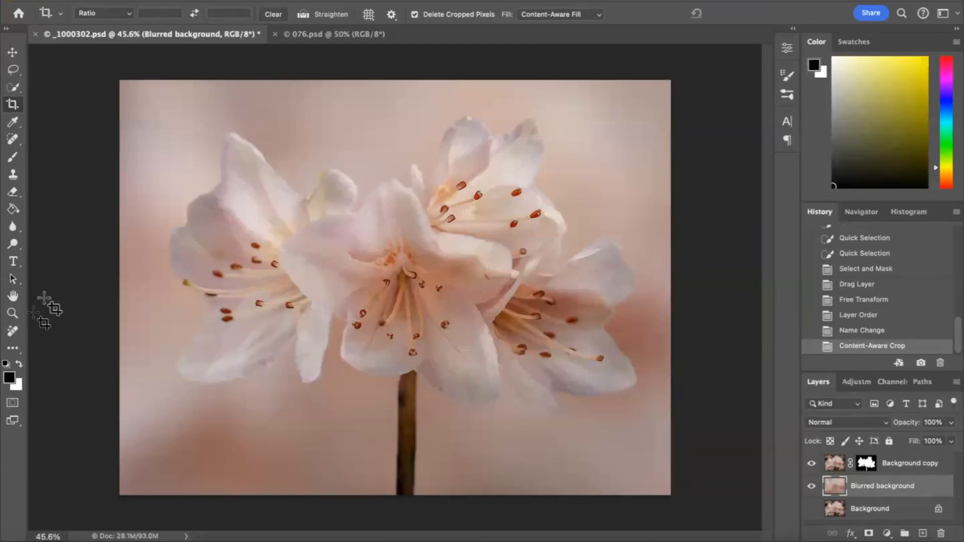
# Apply the Oil Paint filter to the Background copy layer with Stylization 10.0, Cleanliness 10.0, Scale 0.1, Bristle Detail 0.0 and Lighting off
pyautogui.click(12, 313)
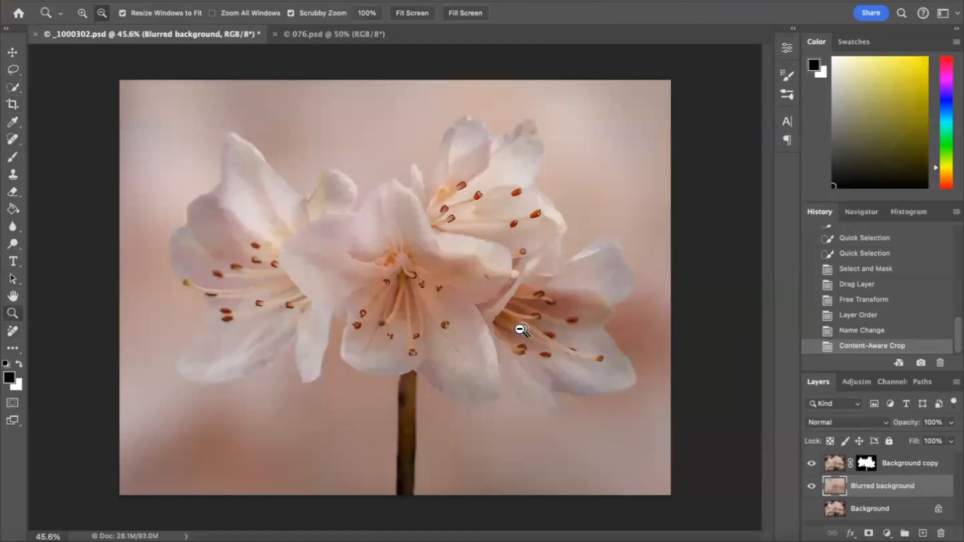
pyautogui.moveTo(415, 344); pyautogui.dragTo(515, 278)
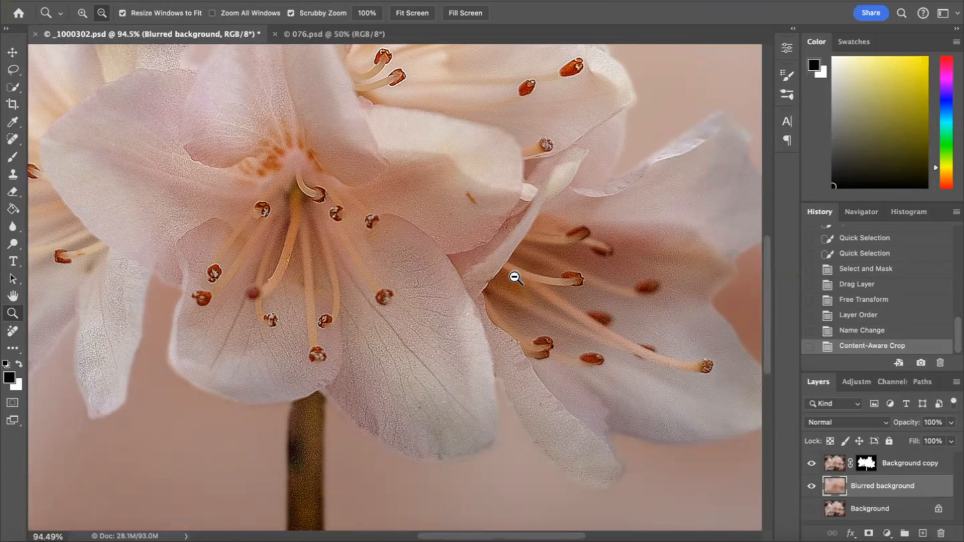
pyautogui.moveTo(495, 241); pyautogui.dragTo(454, 254)
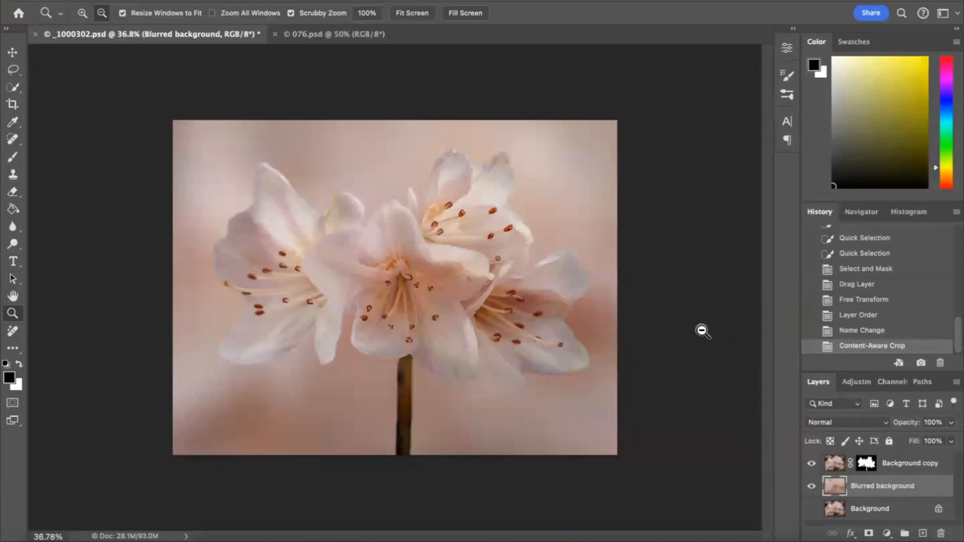
pyautogui.click(835, 468)
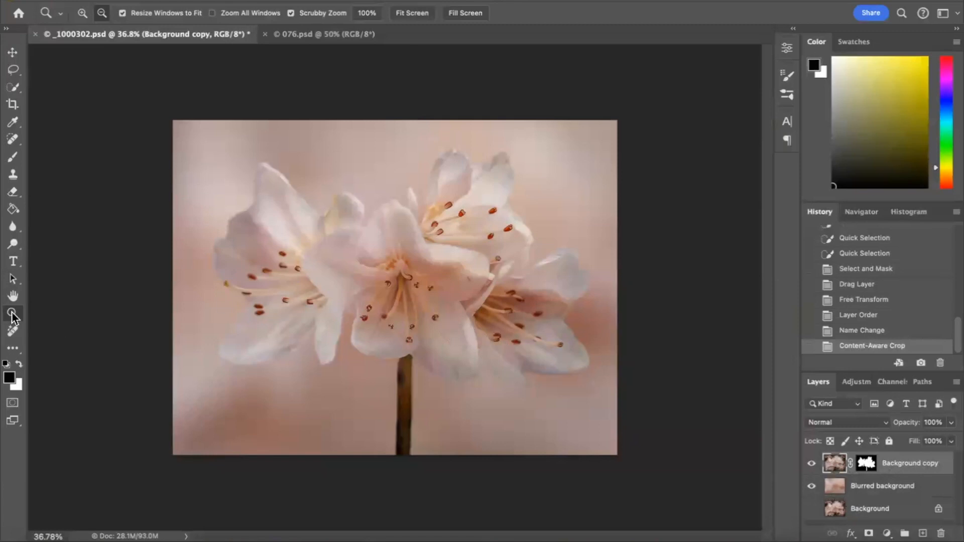
pyautogui.moveTo(357, 314); pyautogui.dragTo(449, 302)
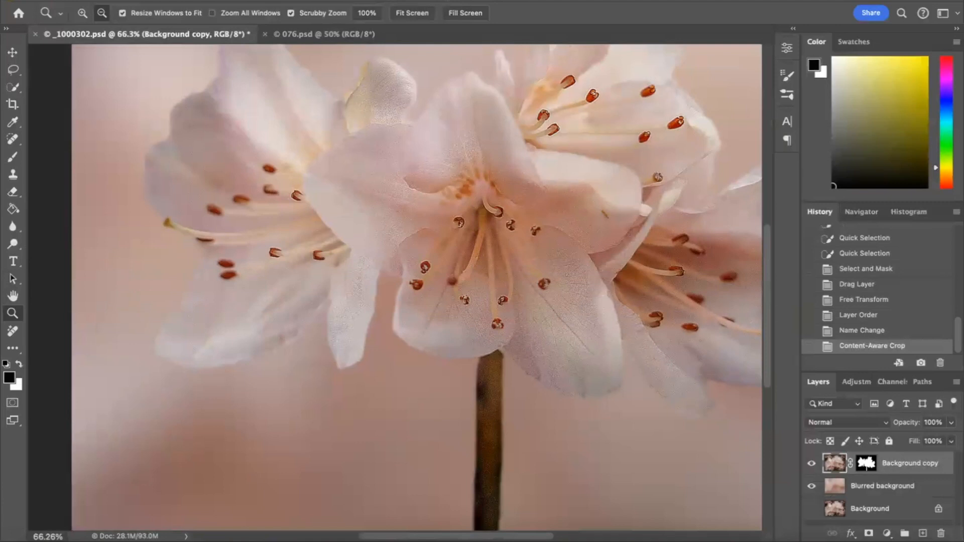
pyautogui.click(331, 0)
pyautogui.moveTo(359, 236)
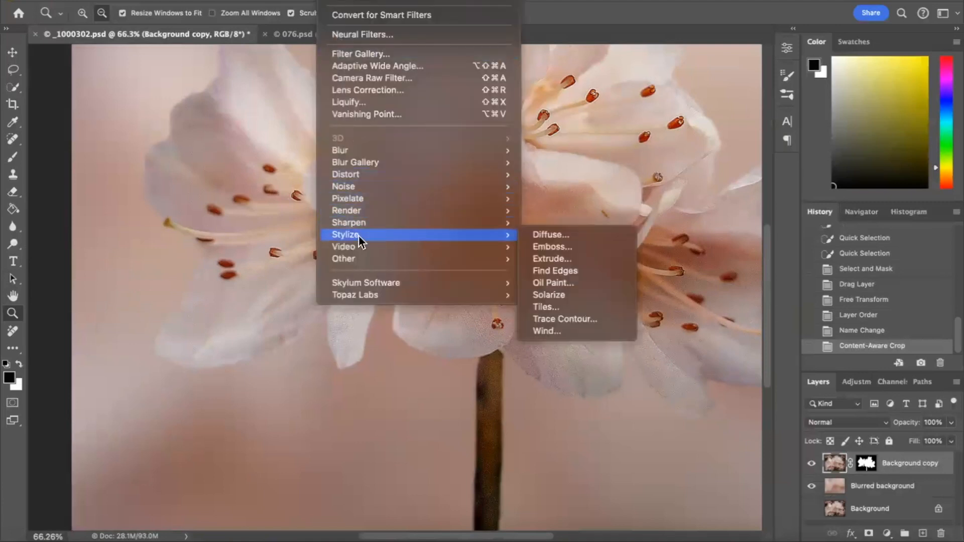
pyautogui.click(576, 283)
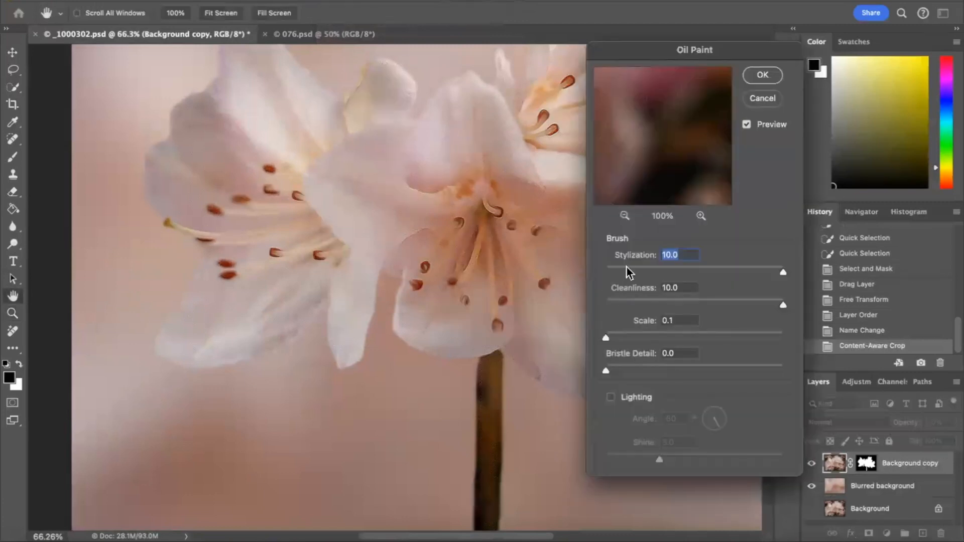
pyautogui.moveTo(741, 50); pyautogui.dragTo(864, 35)
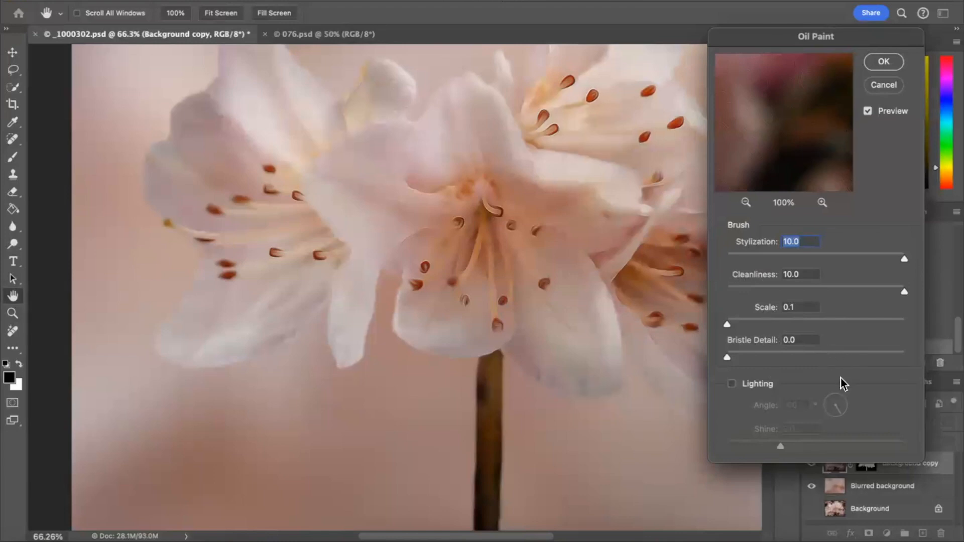
pyautogui.click(732, 385)
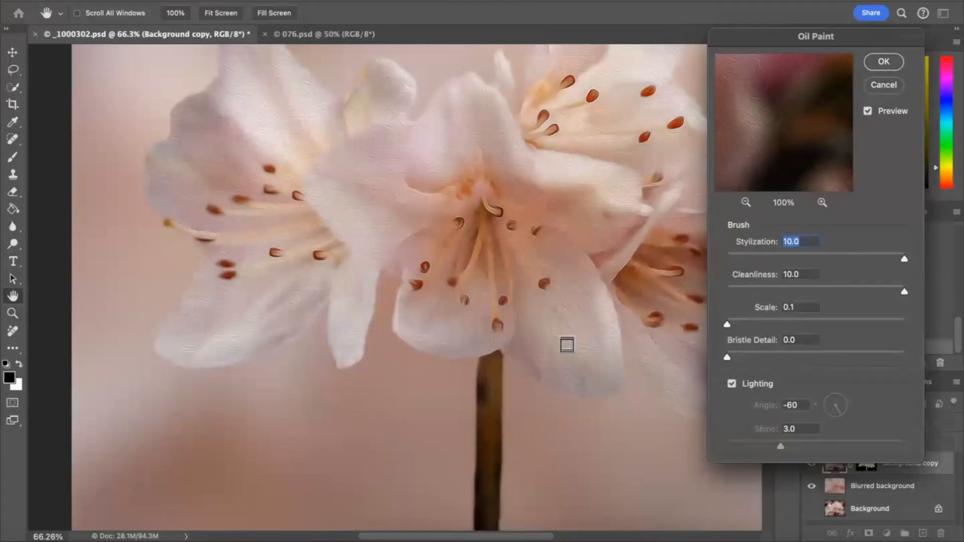
pyautogui.click(731, 385)
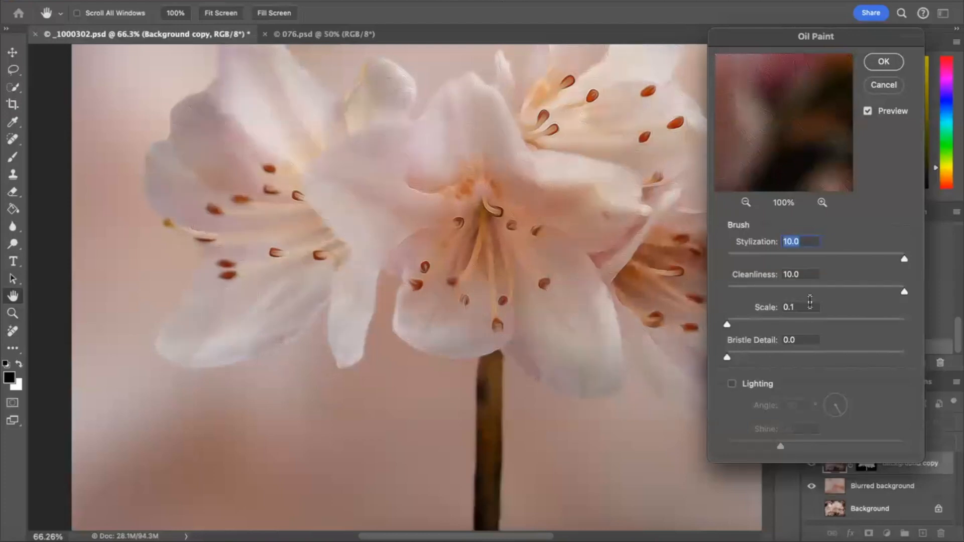
pyautogui.click(884, 62)
pyautogui.press('z')
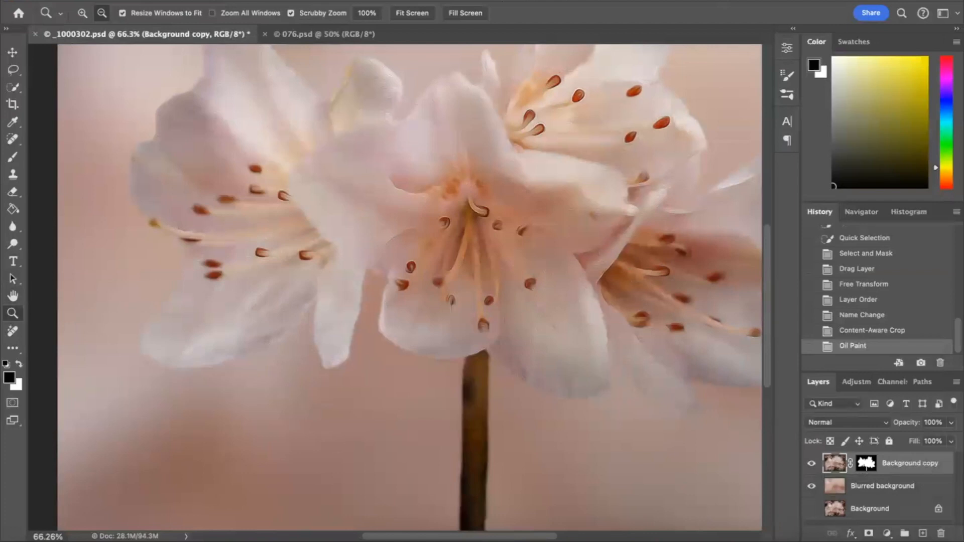
pyautogui.click(331, 1)
pyautogui.moveTo(399, 236)
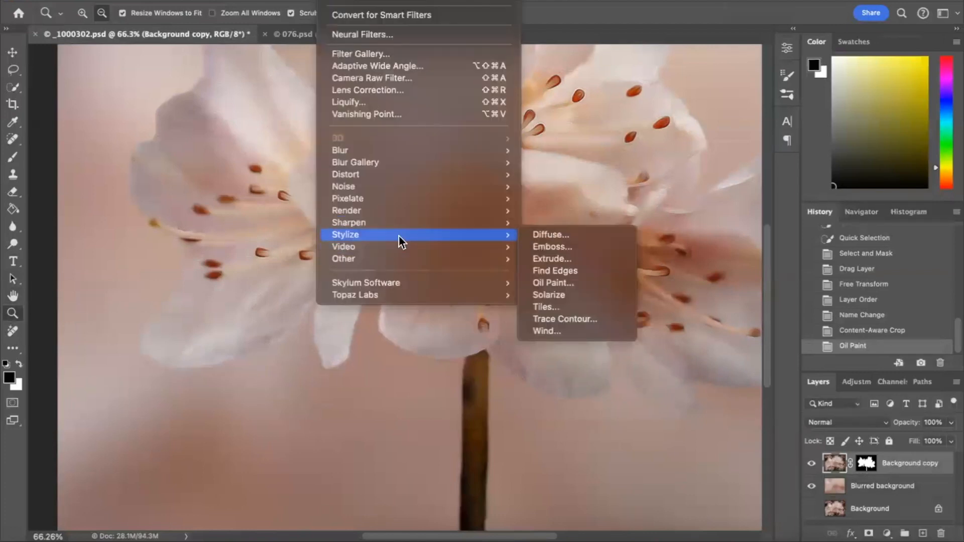
pyautogui.click(540, 283)
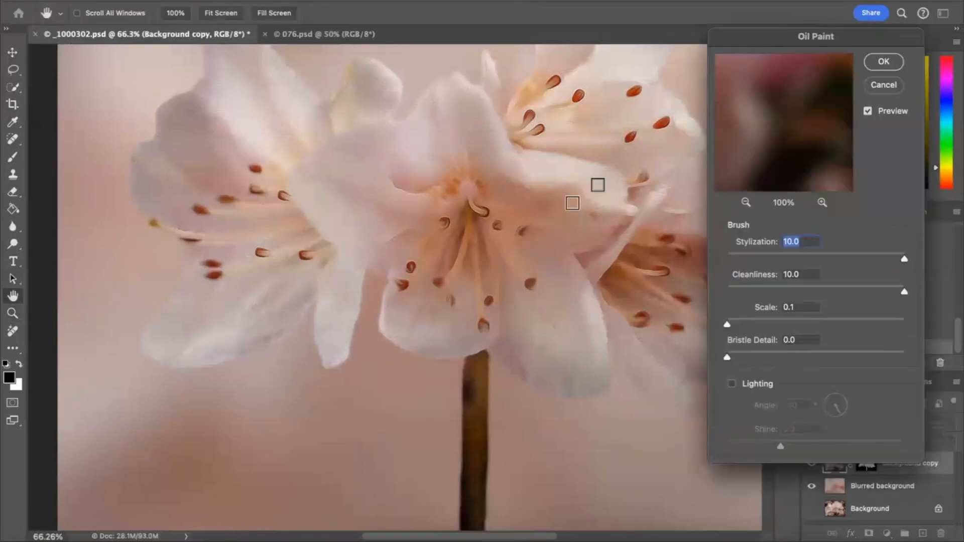
pyautogui.click(883, 87)
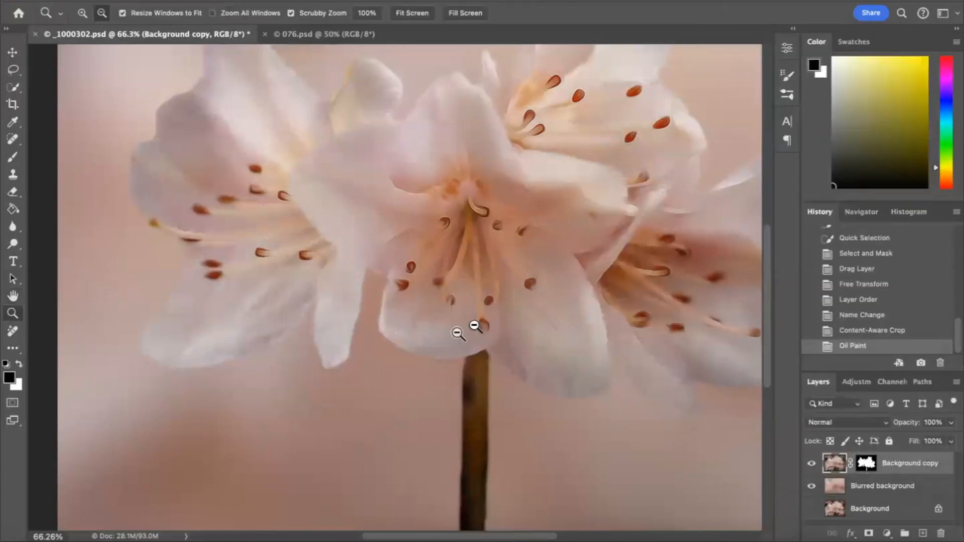
# Soften the blossoms' outer petal edges on the layer mask with a black 80 px brush at 25% hardness, 25% opacity and 50% flow
pyautogui.hscroll(1, 552, 347)
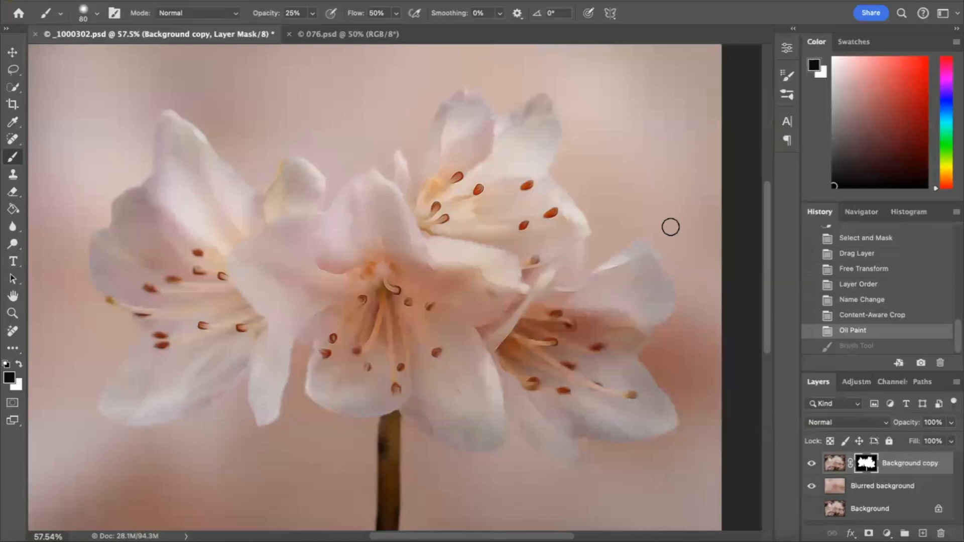
pyautogui.click(97, 15)
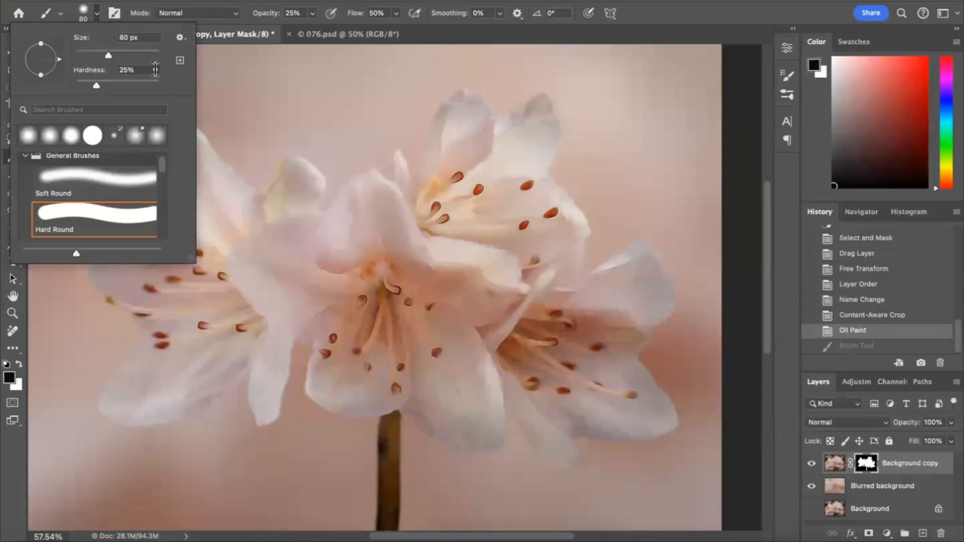
pyautogui.click(216, 77)
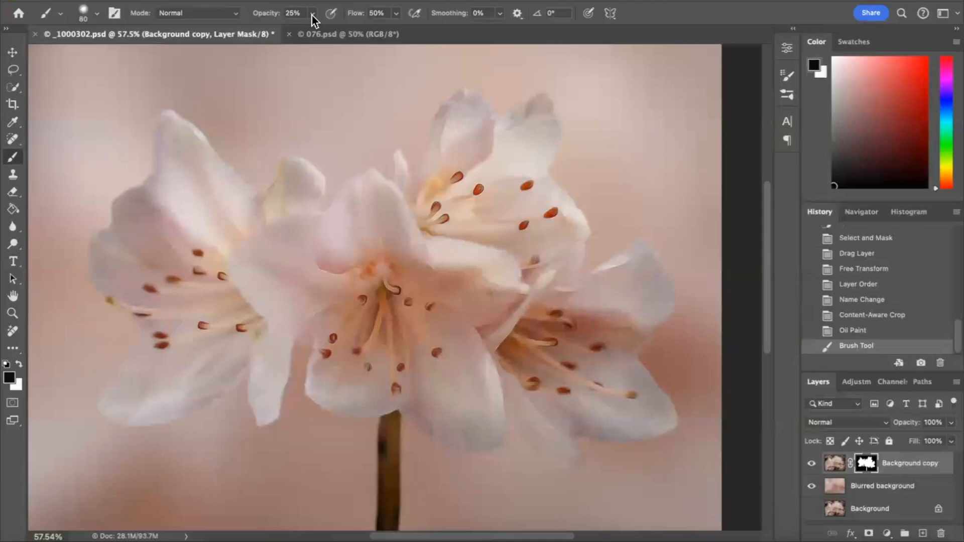
pyautogui.moveTo(176, 113)
pyautogui.mouseDown()
pyautogui.moveTo(258, 188)
pyautogui.moveTo(288, 159)
pyautogui.moveTo(321, 161)
pyautogui.moveTo(329, 192)
pyautogui.moveTo(319, 211)
pyautogui.moveTo(374, 161)
pyautogui.moveTo(384, 174)
pyautogui.mouseUp()
pyautogui.moveTo(439, 96); pyautogui.dragTo(462, 86)
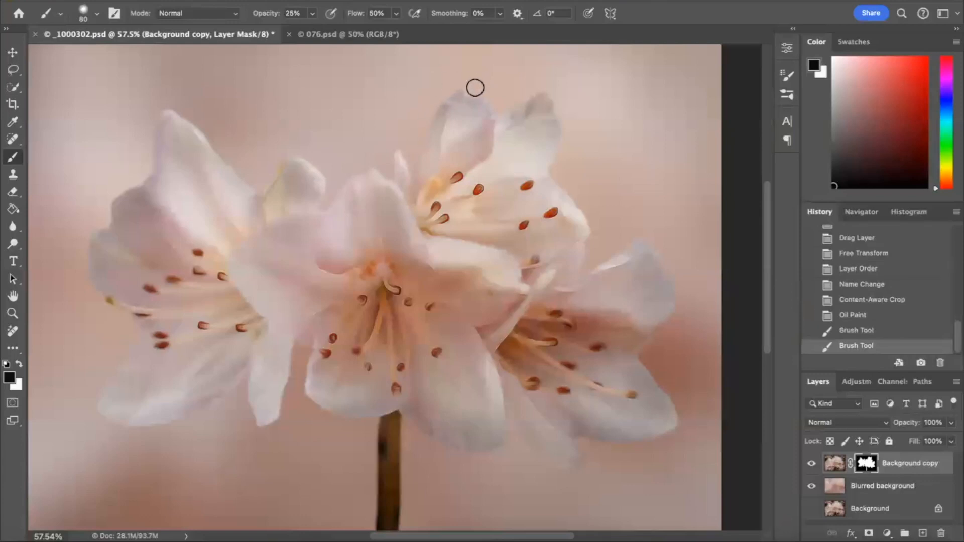
pyautogui.moveTo(523, 97); pyautogui.dragTo(553, 86)
pyautogui.rightClick(554, 93)
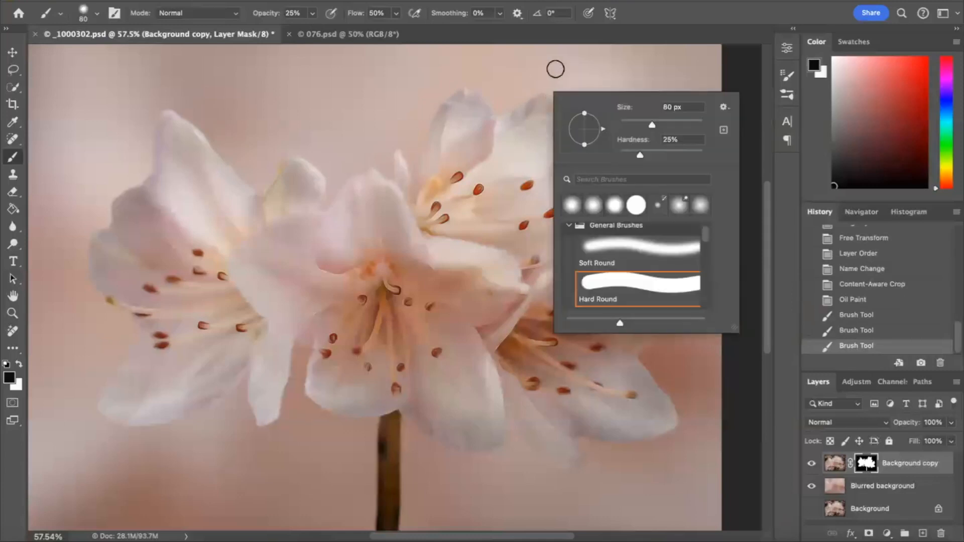
pyautogui.click(581, 74)
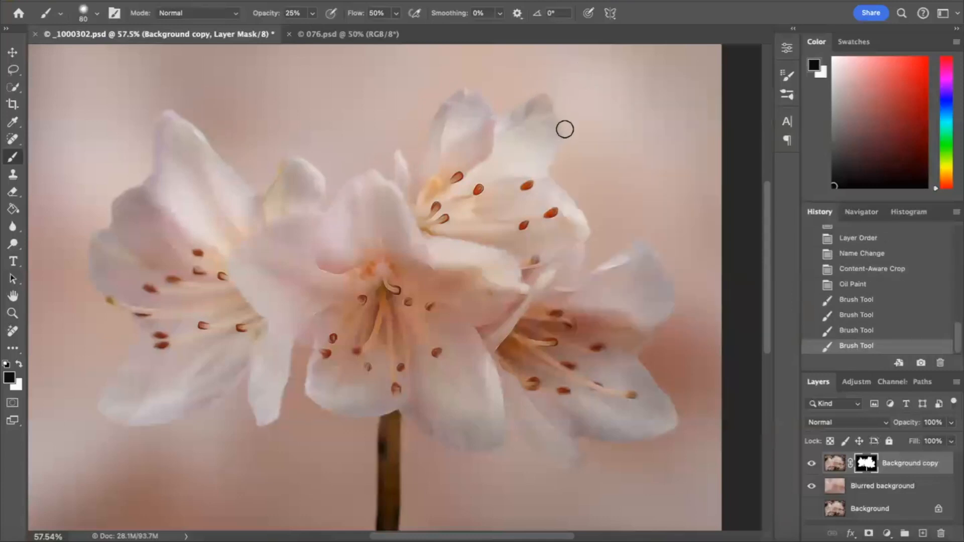
pyautogui.moveTo(575, 200)
pyautogui.mouseDown()
pyautogui.moveTo(585, 269)
pyautogui.moveTo(614, 248)
pyautogui.moveTo(658, 238)
pyautogui.moveTo(667, 269)
pyautogui.moveTo(658, 247)
pyautogui.moveTo(631, 267)
pyautogui.mouseUp()
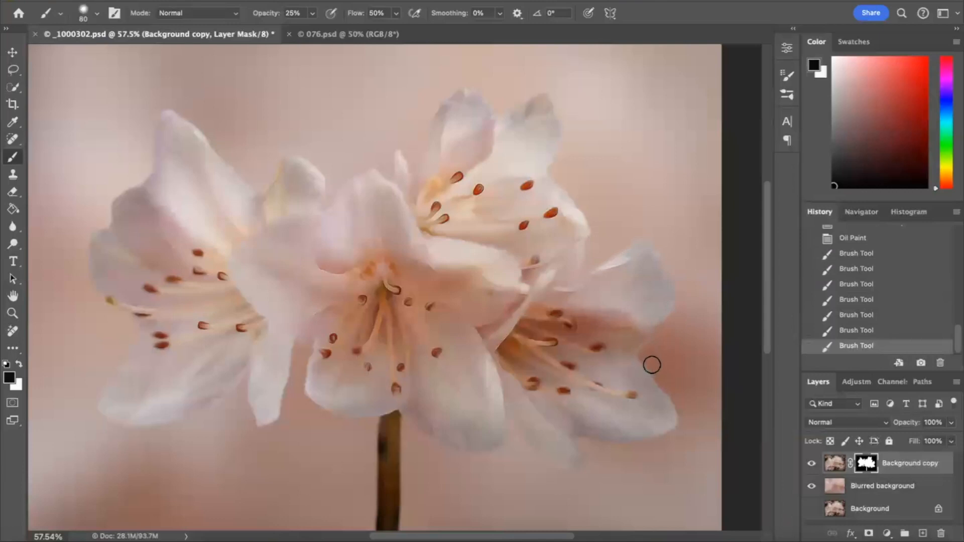
pyautogui.moveTo(682, 425)
pyautogui.mouseDown()
pyautogui.moveTo(584, 441)
pyautogui.moveTo(637, 448)
pyautogui.moveTo(676, 426)
pyautogui.mouseUp()
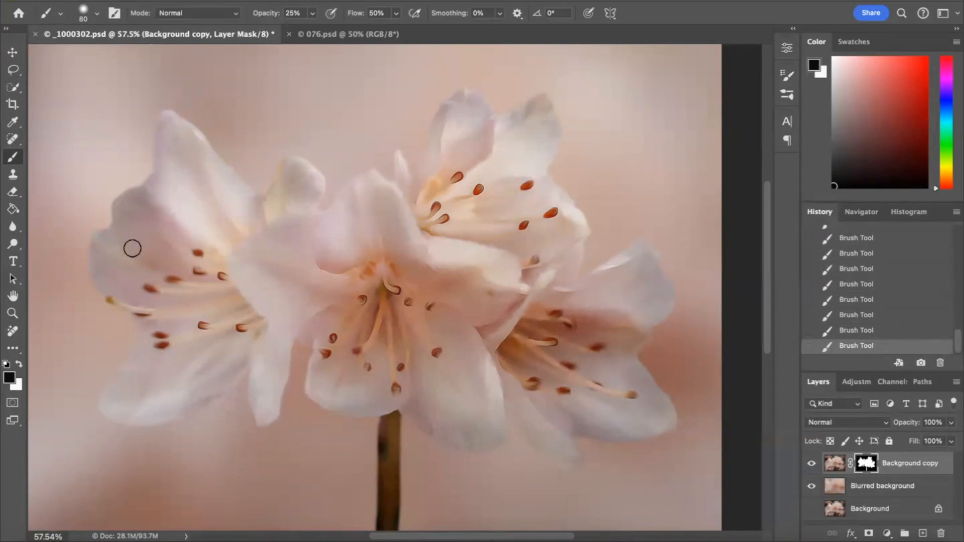
pyautogui.moveTo(88, 243); pyautogui.dragTo(89, 287)
# Fade out the stem's lower end and soften the rest on the layer mask with a black 125 px, then 80 px brush at 25% opacity
pyautogui.moveTo(770, 231); pyautogui.dragTo(773, 292)
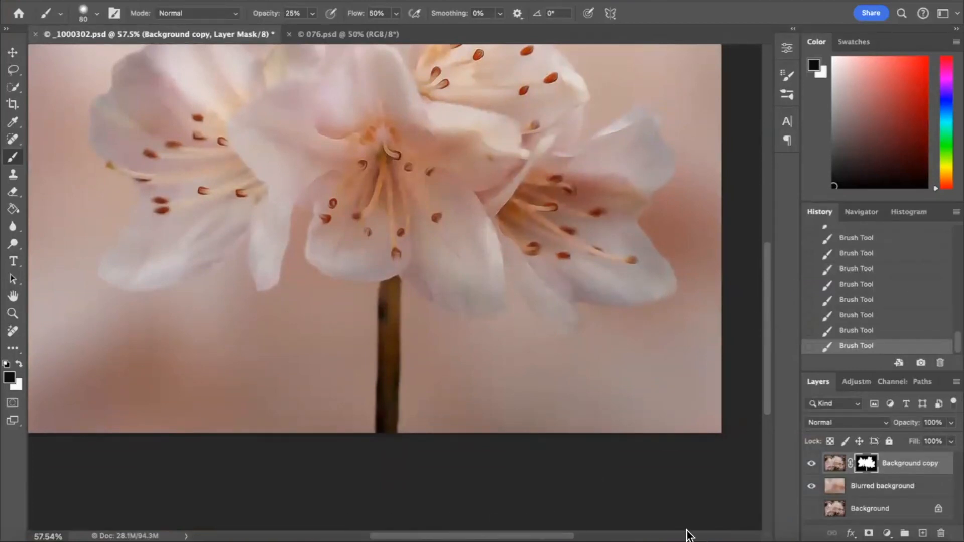
pyautogui.press('z')
pyautogui.keyDown('alt'); pyautogui.click(728, 324); pyautogui.keyUp('alt')
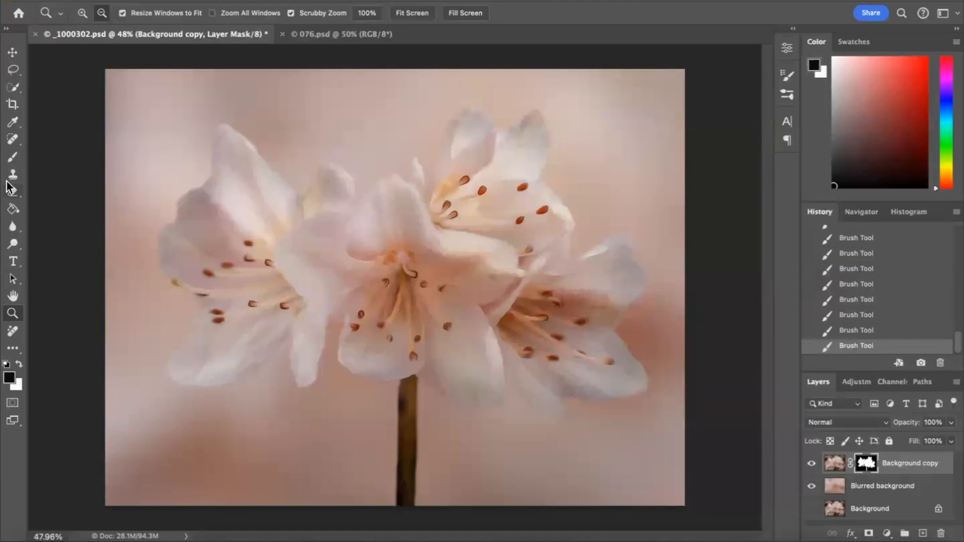
pyautogui.click(12, 156)
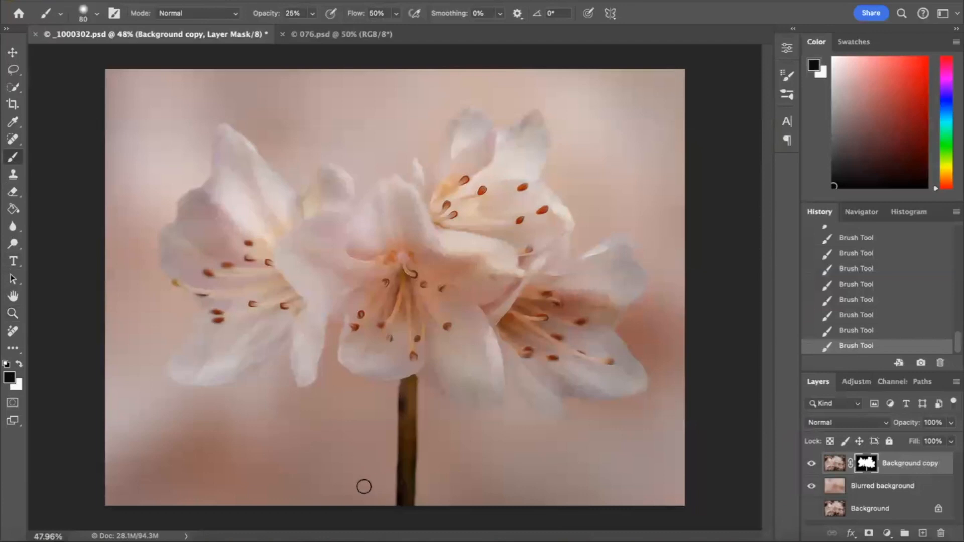
pyautogui.press(']')
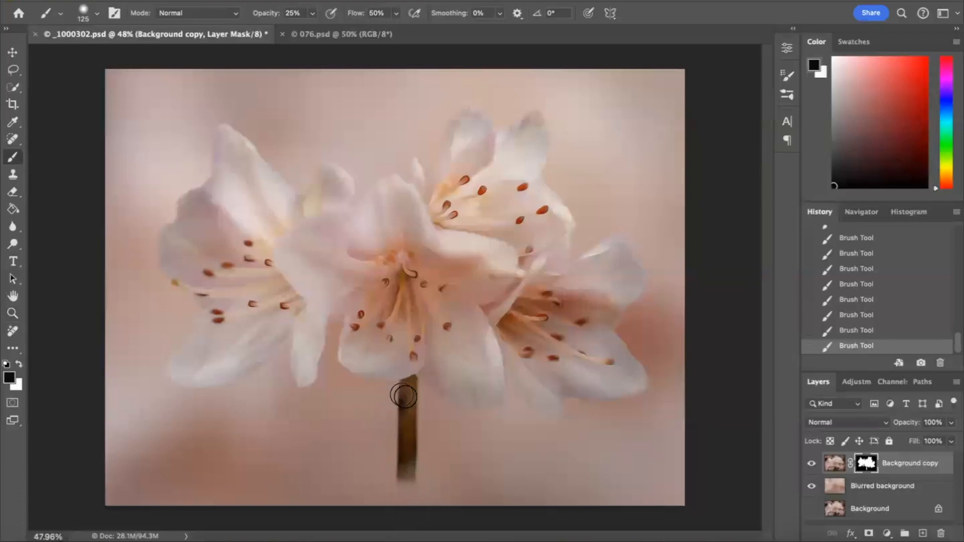
pyautogui.moveTo(412, 391)
pyautogui.mouseDown()
pyautogui.moveTo(407, 457)
pyautogui.moveTo(400, 406)
pyautogui.moveTo(400, 475)
pyautogui.moveTo(412, 402)
pyautogui.moveTo(415, 479)
pyautogui.mouseUp()
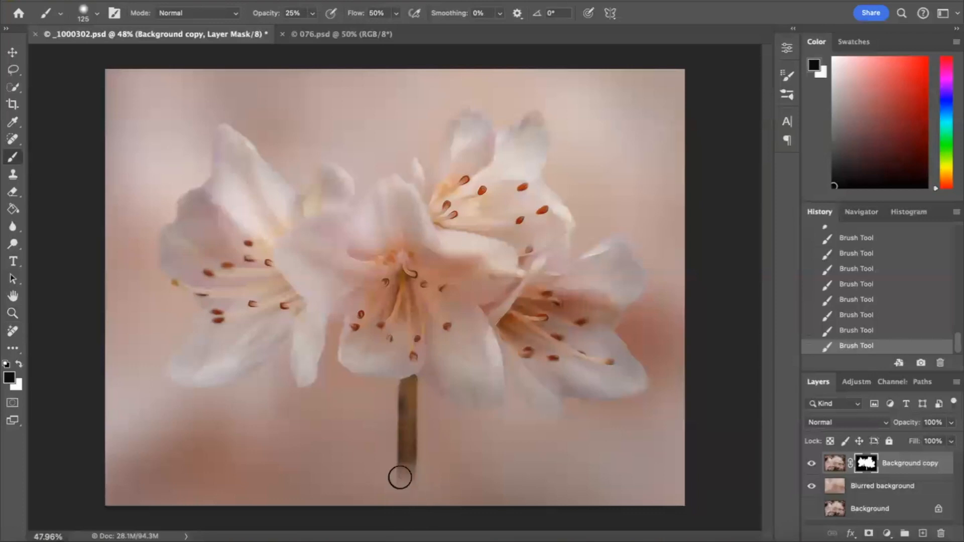
pyautogui.moveTo(390, 465)
pyautogui.mouseDown()
pyautogui.moveTo(398, 391)
pyautogui.moveTo(394, 467)
pyautogui.mouseUp()
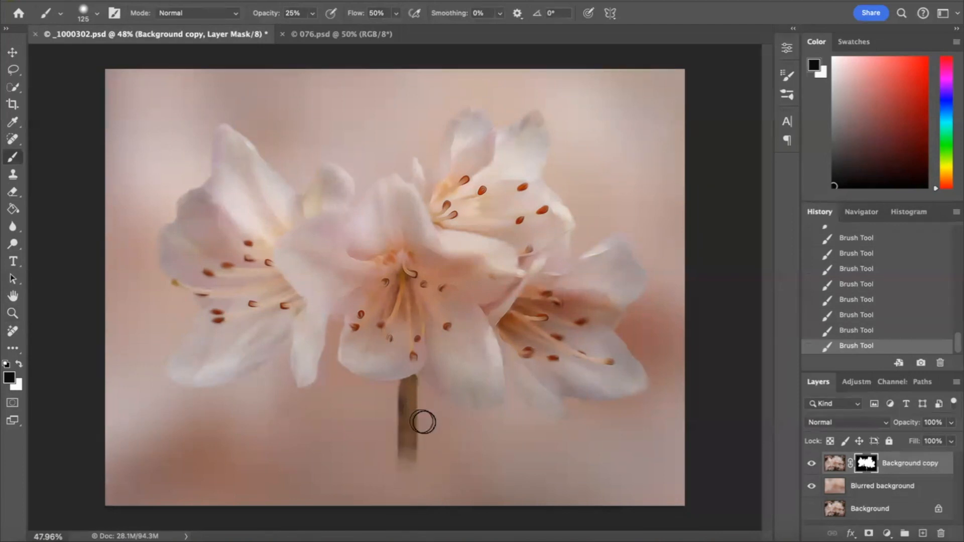
pyautogui.press('[')
pyautogui.press('[')
pyautogui.press('[')
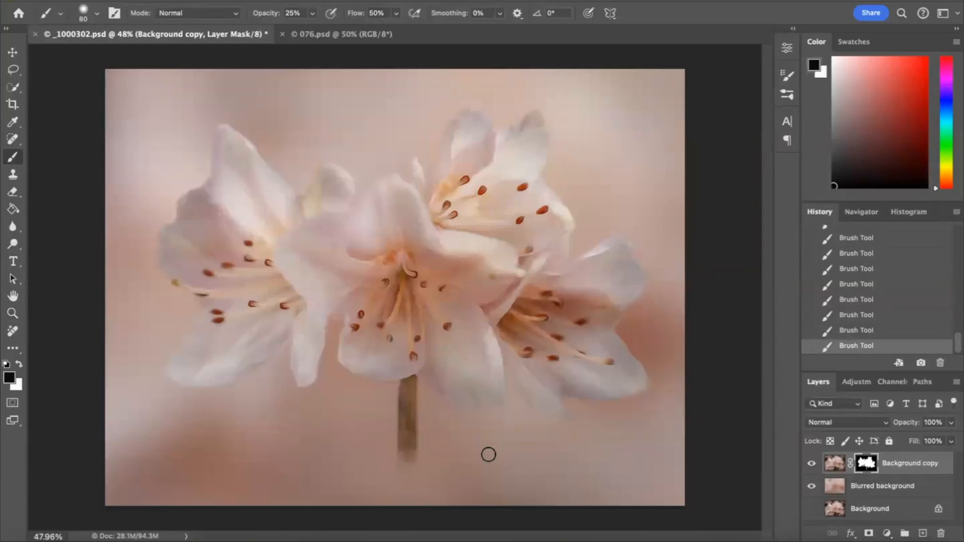
# Compare the edited blossom image with _1000302-with Topaz.jpg and the other open _1000302.psd version, then return to the working document
pyautogui.click(12, 313)
pyautogui.moveTo(540, 303); pyautogui.dragTo(484, 295)
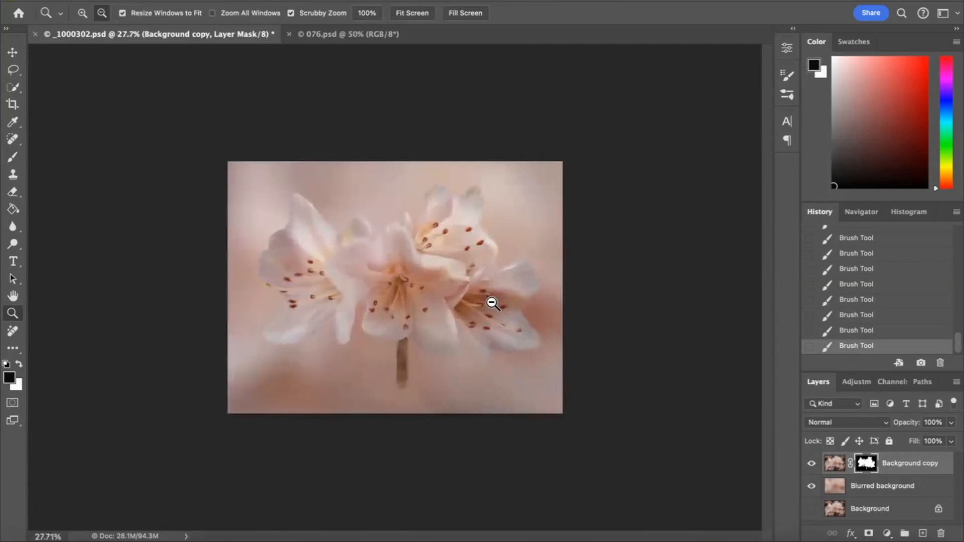
pyautogui.moveTo(499, 296)
pyautogui.mouseDown()
pyautogui.moveTo(508, 293)
pyautogui.moveTo(453, 300)
pyautogui.moveTo(488, 289)
pyautogui.mouseUp()
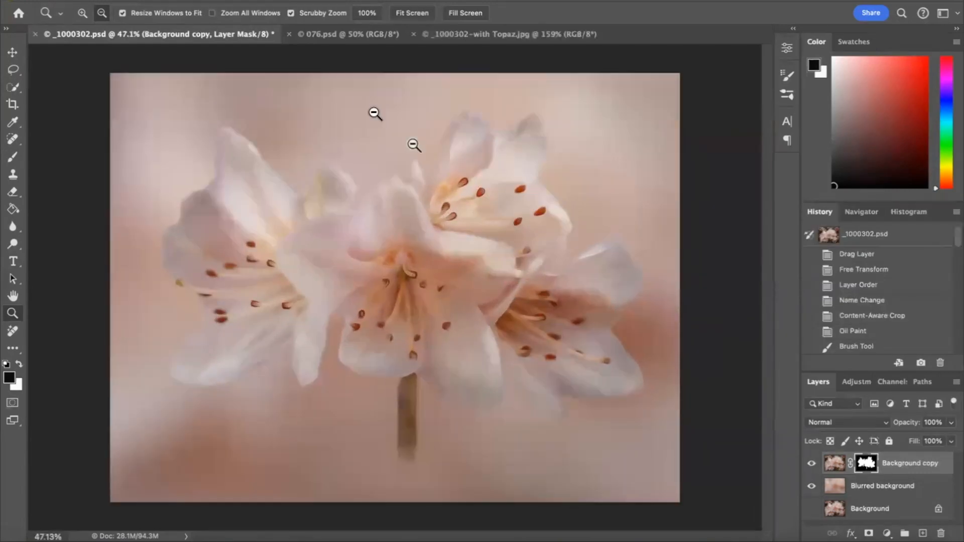
pyautogui.click(525, 36)
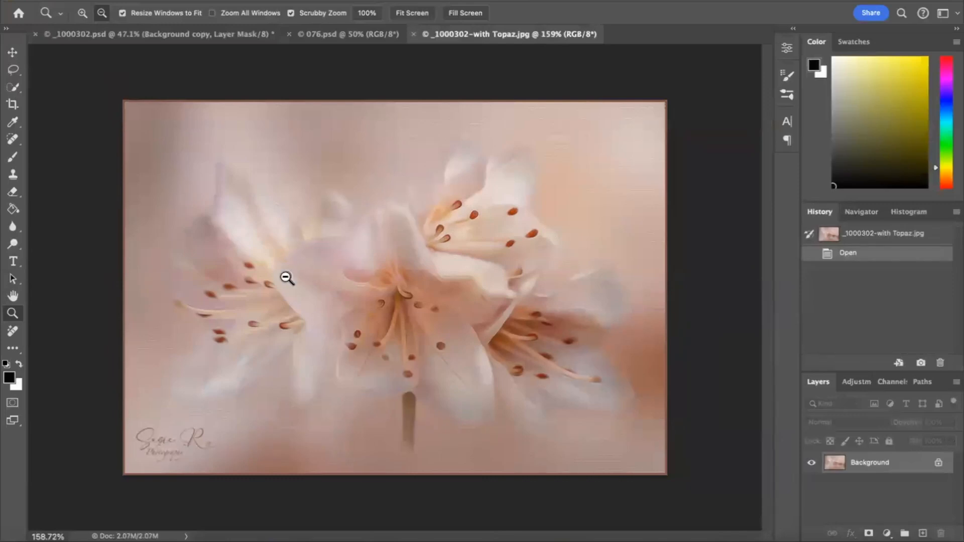
pyautogui.click(183, 38)
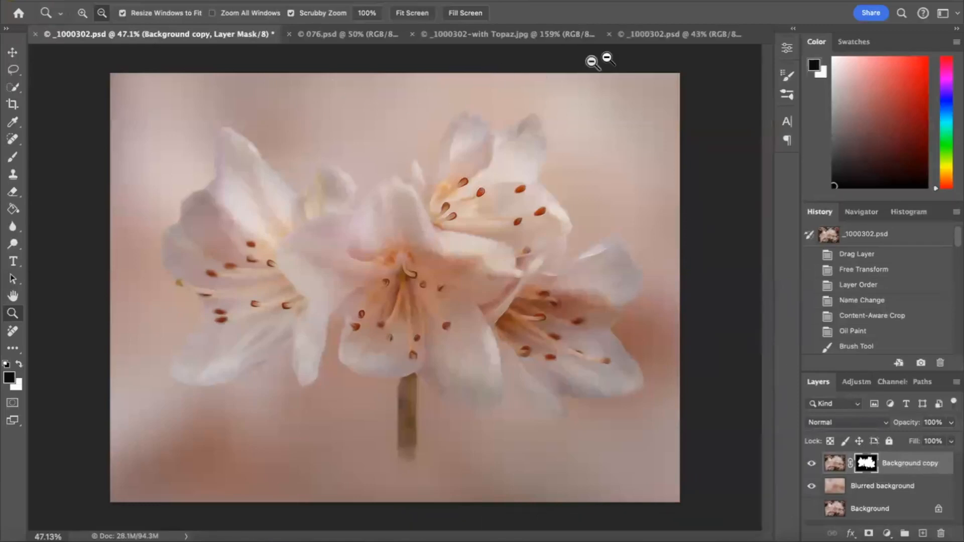
pyautogui.click(701, 34)
pyautogui.click(192, 31)
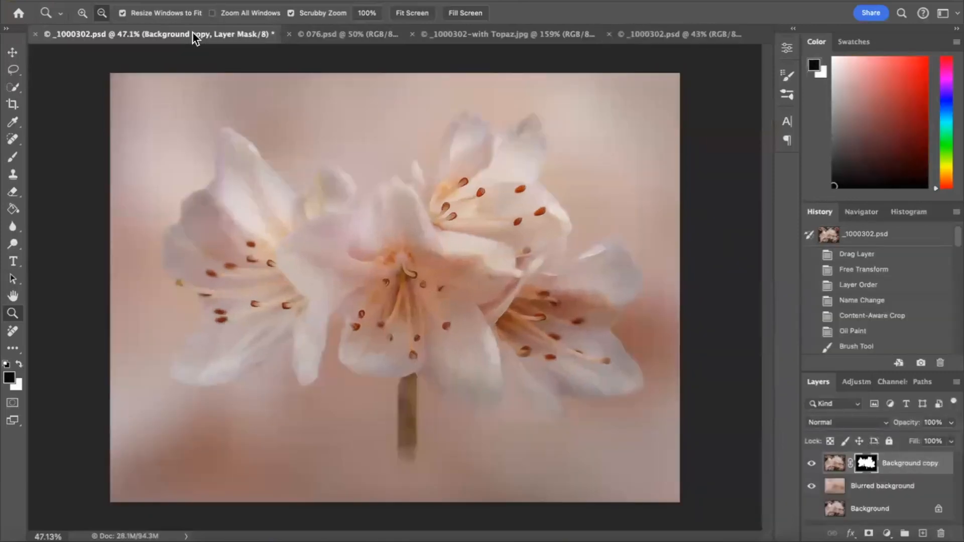